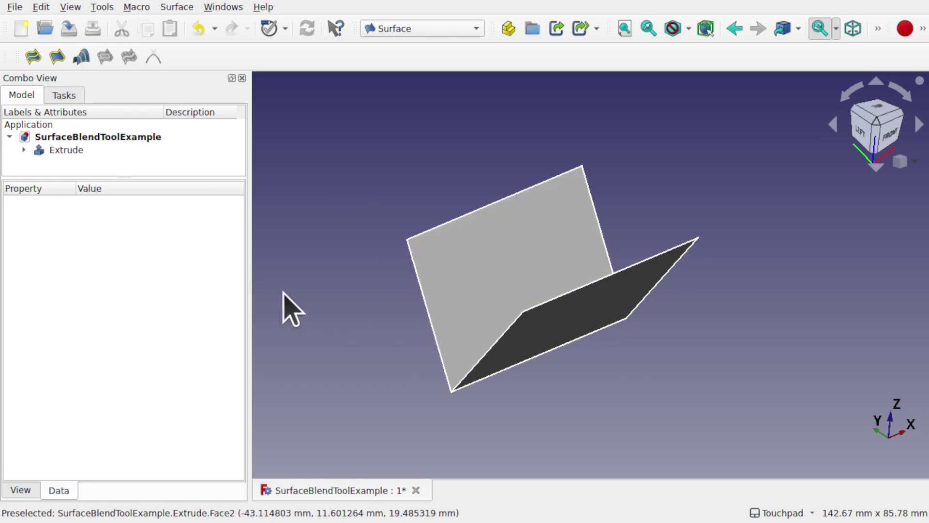
Step: Try to create a Filling surface bounded by the two end edges of the V-shaped extrusion, and abandon it
click(431, 322)
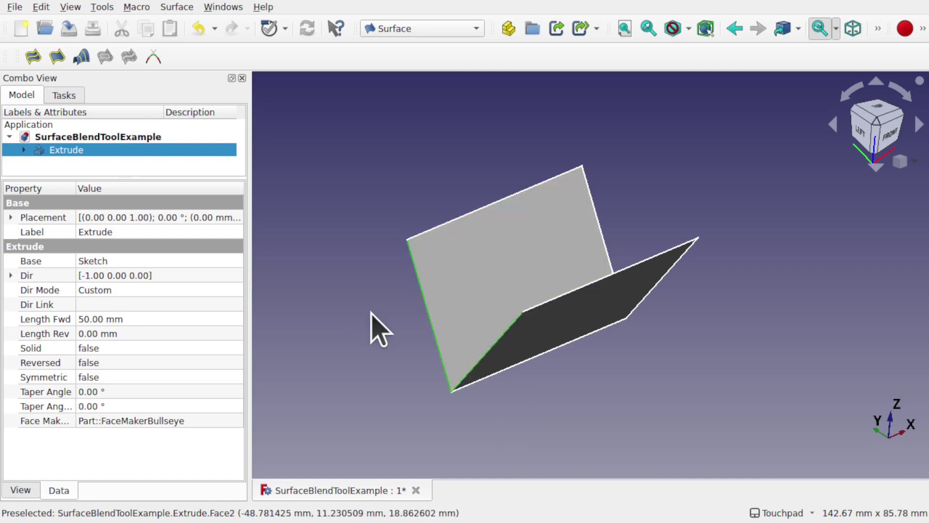
click(375, 330)
alt+drag(485, 305, 556, 300)
click(32, 57)
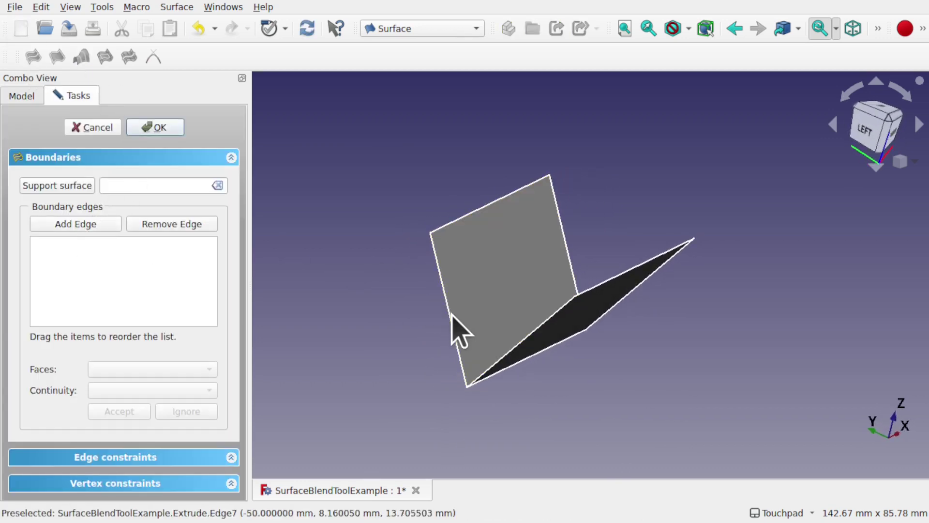
click(532, 334)
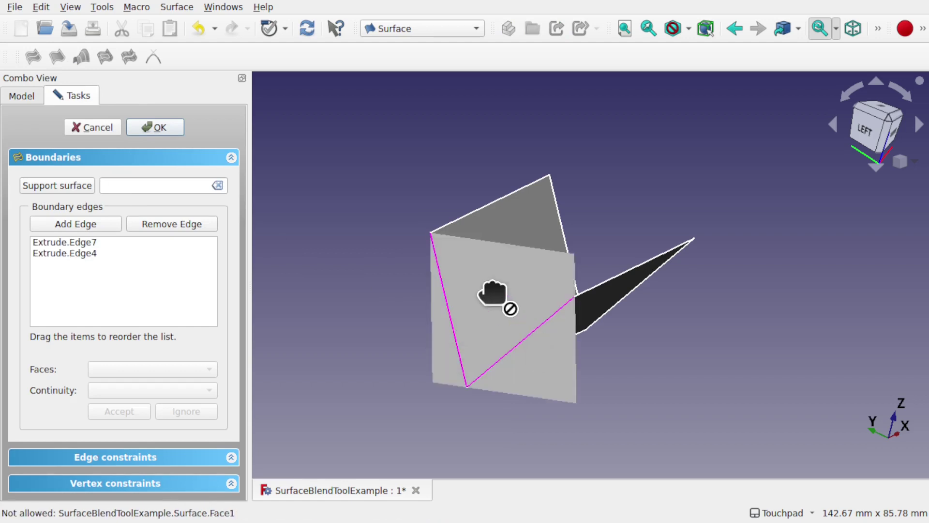
alt+drag(491, 276, 537, 310)
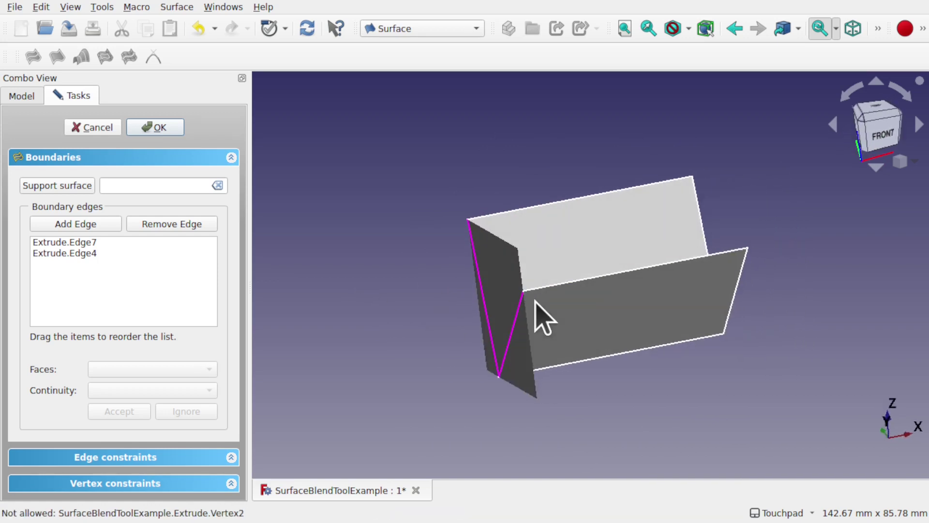
click(99, 127)
Step: Create a ruled surface between the extrusion's two end edges in the Part workbench
click(425, 30)
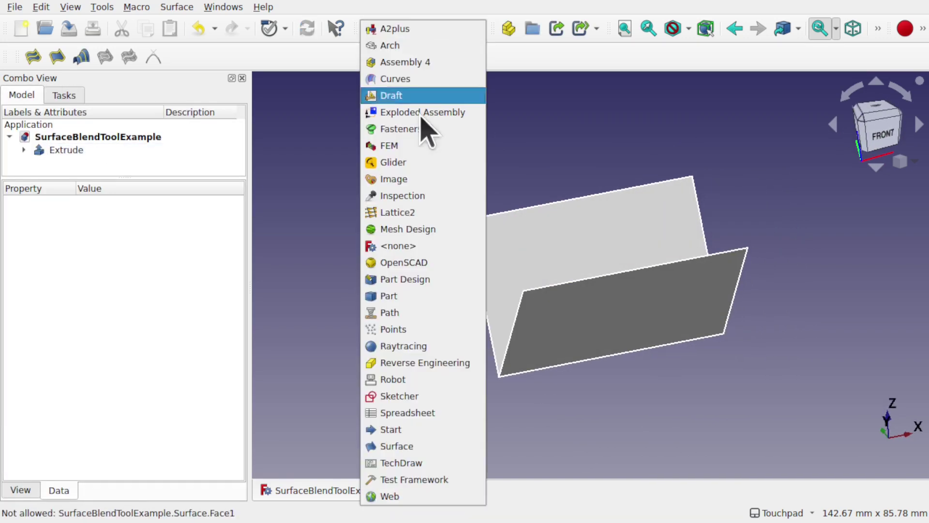
click(440, 290)
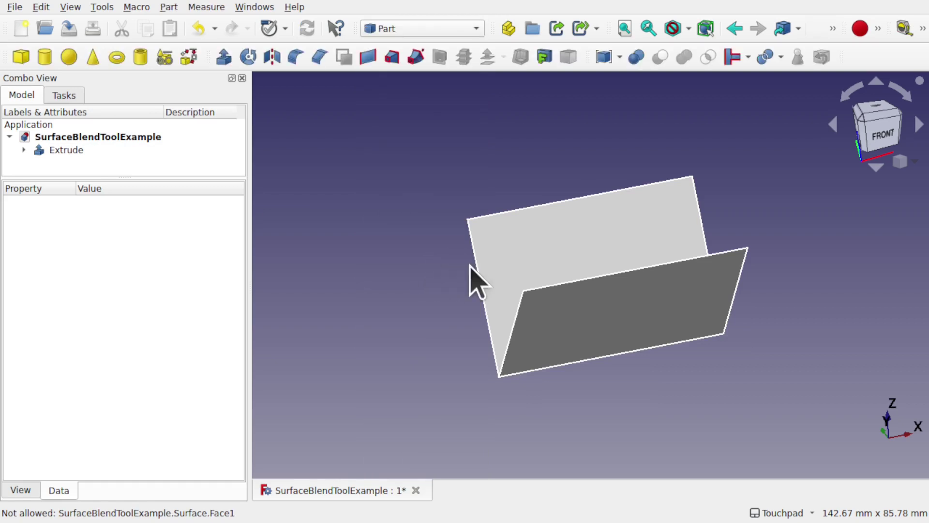
click(478, 278)
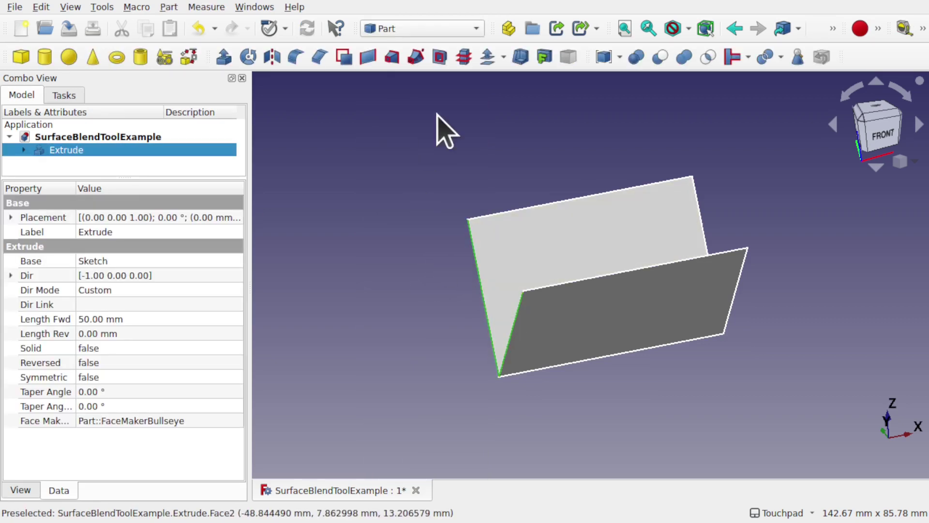
click(369, 58)
middle_drag(435, 141, 541, 213)
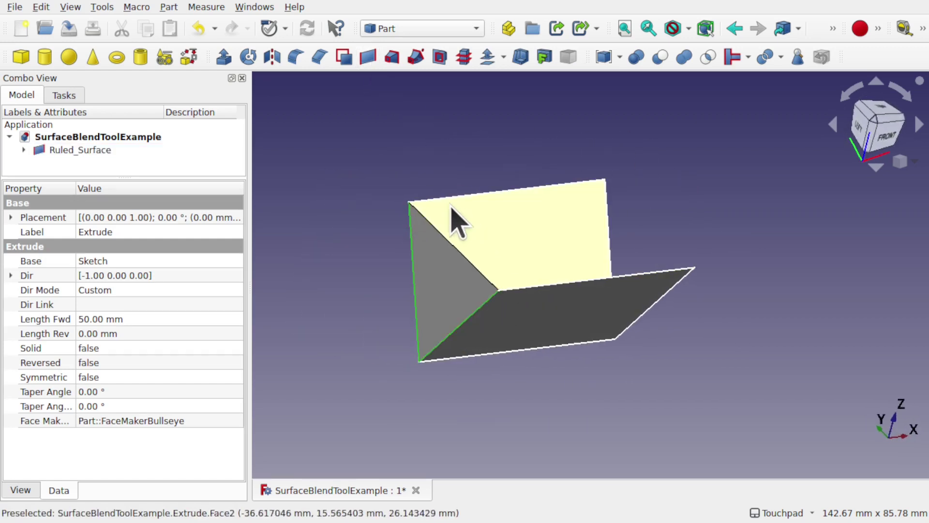
Step: Delete the ruled surface and return to the Surface workbench
click(451, 285)
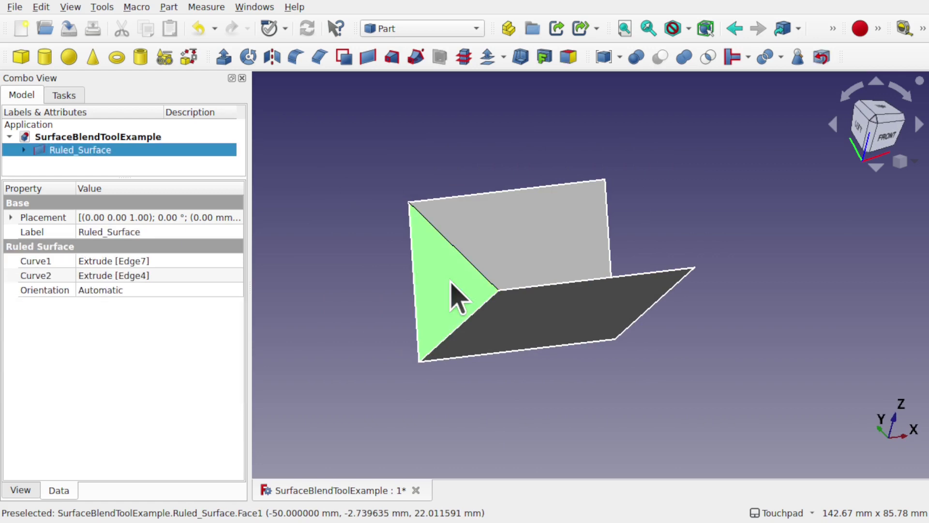
key(Delete)
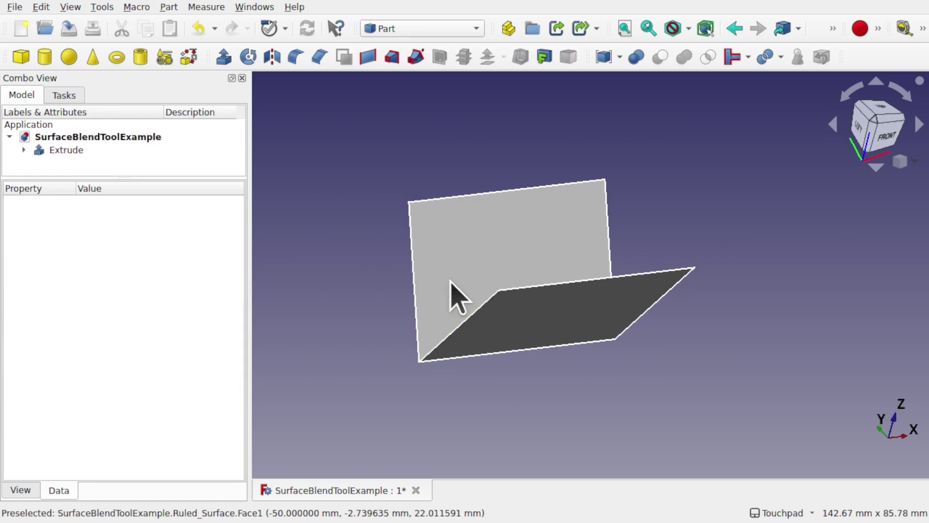
click(404, 29)
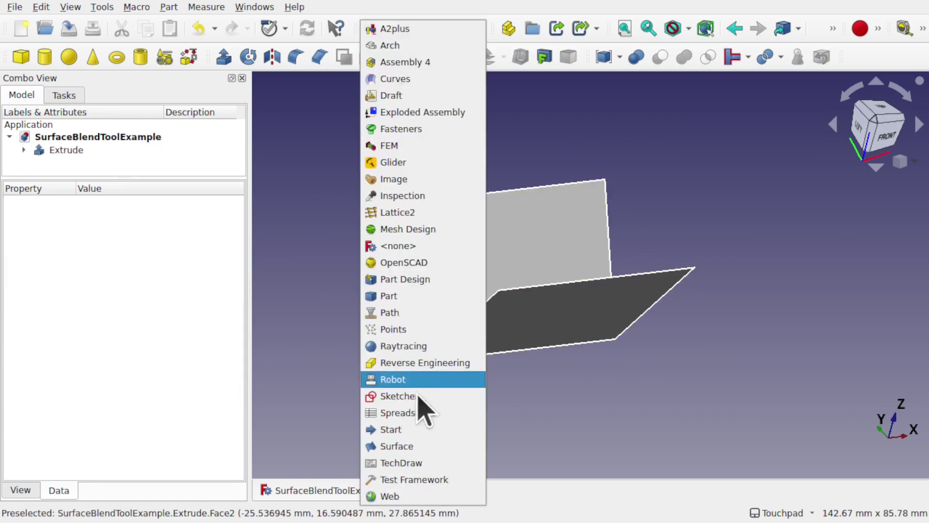
click(421, 446)
Step: Create a blend curve joining the two end edges of the V-shaped extrusion
alt+drag(385, 426, 428, 311)
click(470, 325)
ctrl+click(525, 347)
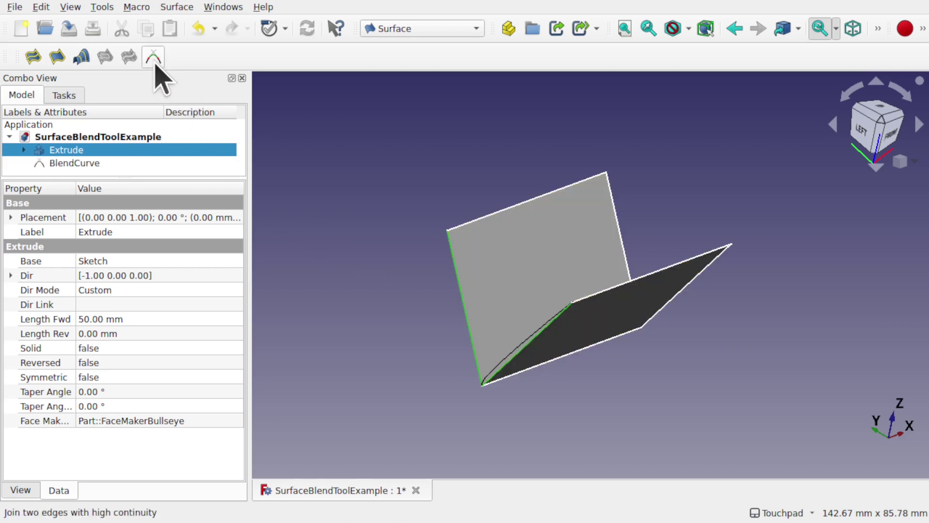
Step: Widen the blend curve's property name column and set its Start Parameter to 1
click(517, 347)
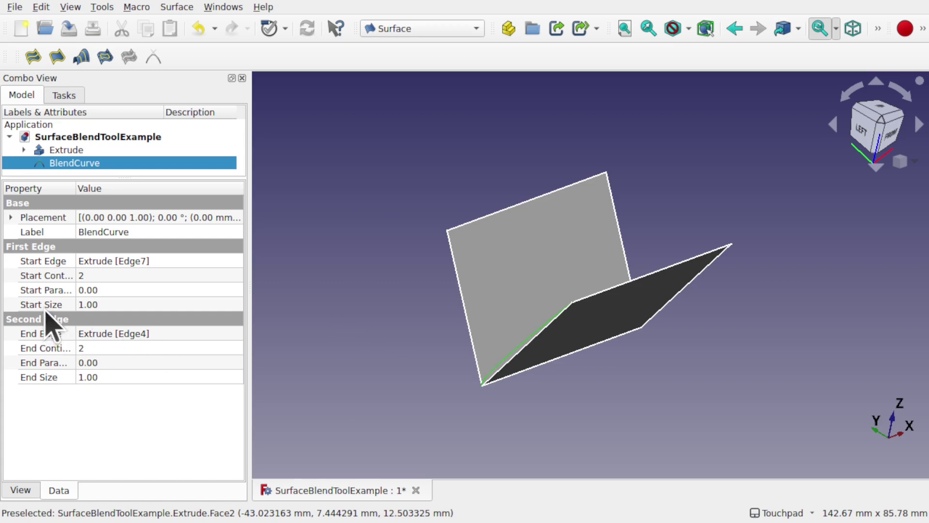
drag(76, 188, 107, 189)
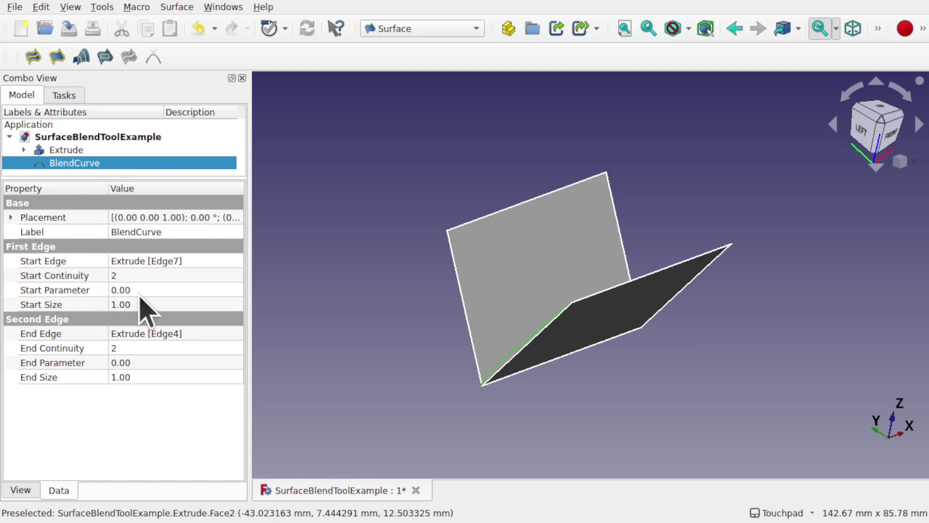
click(151, 290)
text(1)
click(151, 299)
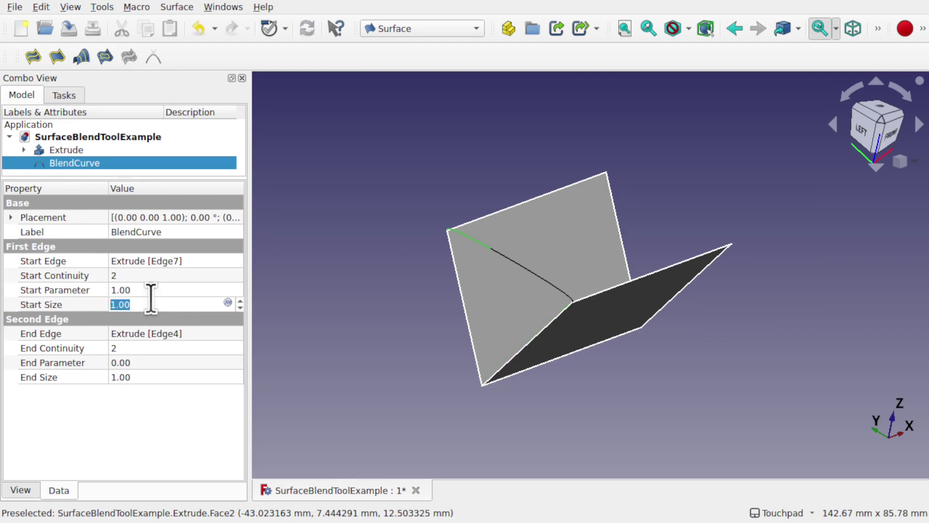
click(391, 255)
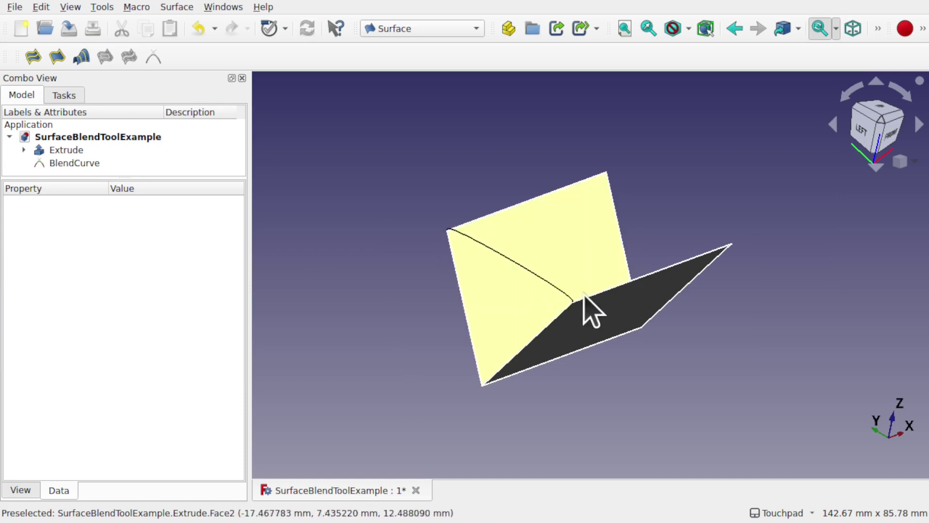
Step: Set the blend curve's Start Parameter back to 0
click(75, 163)
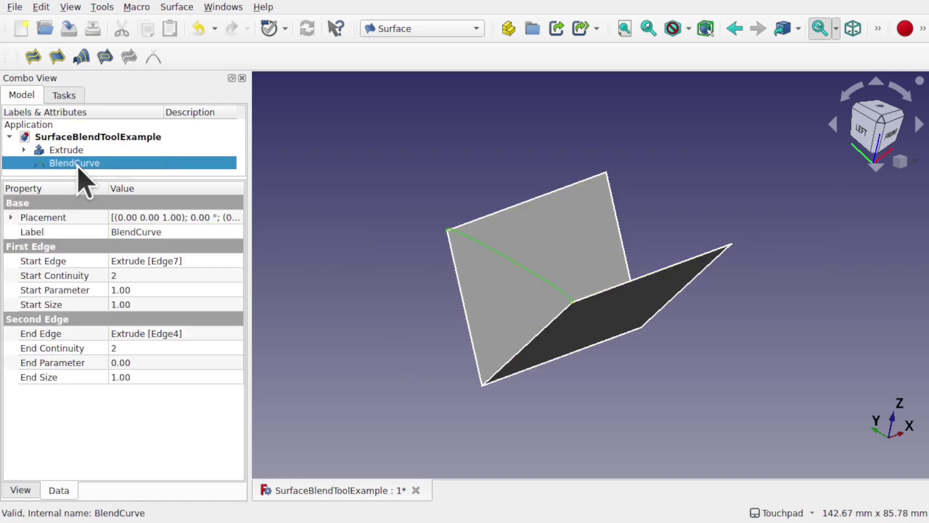
click(160, 289)
text(0)
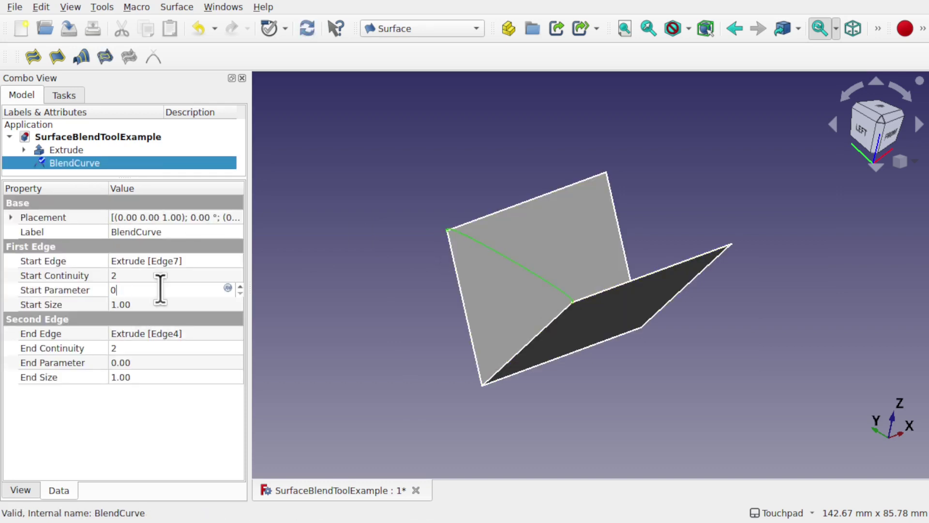
click(173, 300)
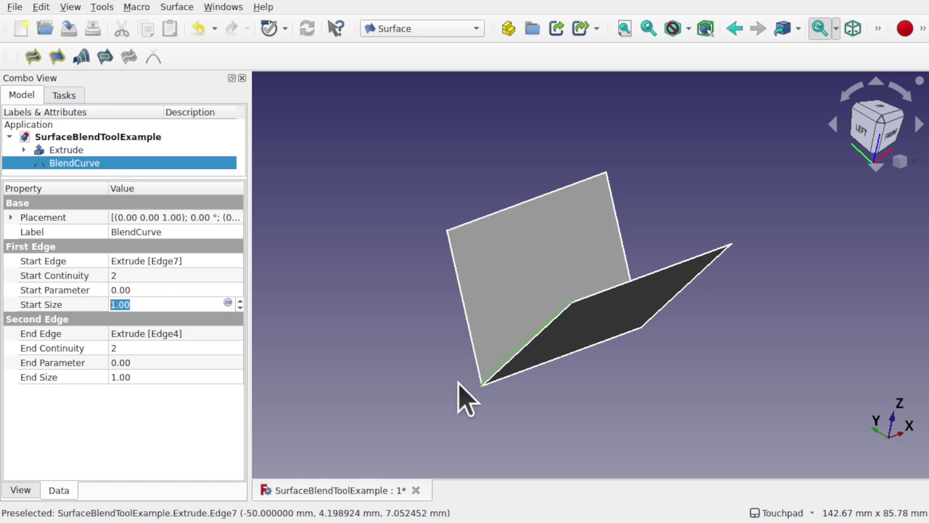
click(304, 307)
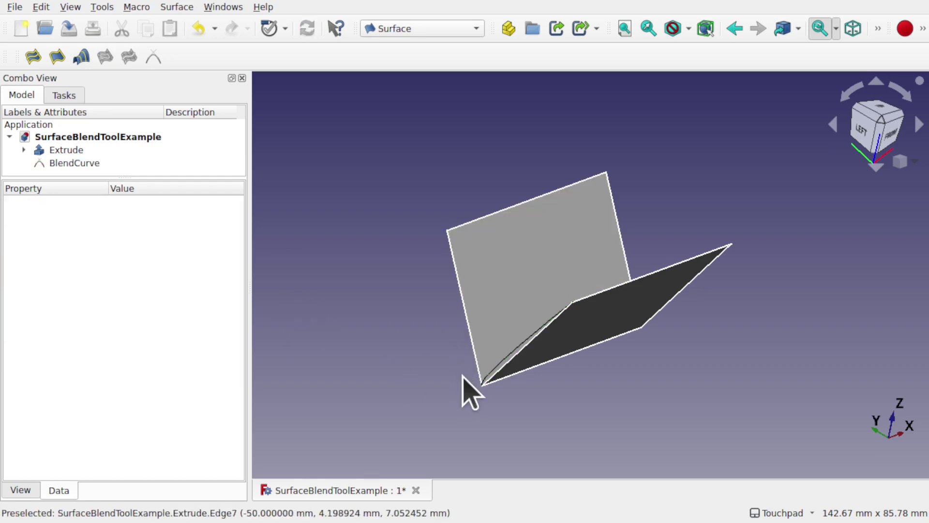
Step: Set the blend curve's Start Parameter to 1, and then to 0.5
click(77, 164)
click(143, 289)
text(1)
key(Return)
click(145, 290)
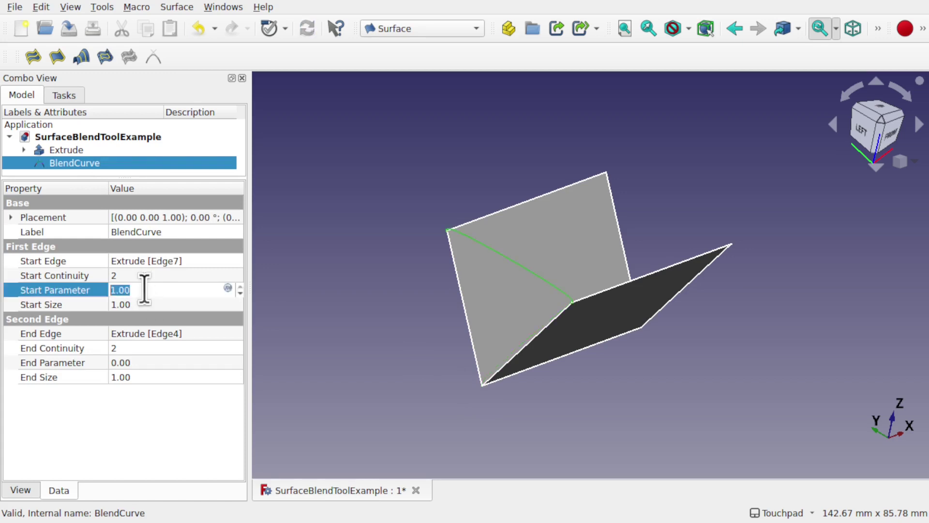
text(0.5)
key(Return)
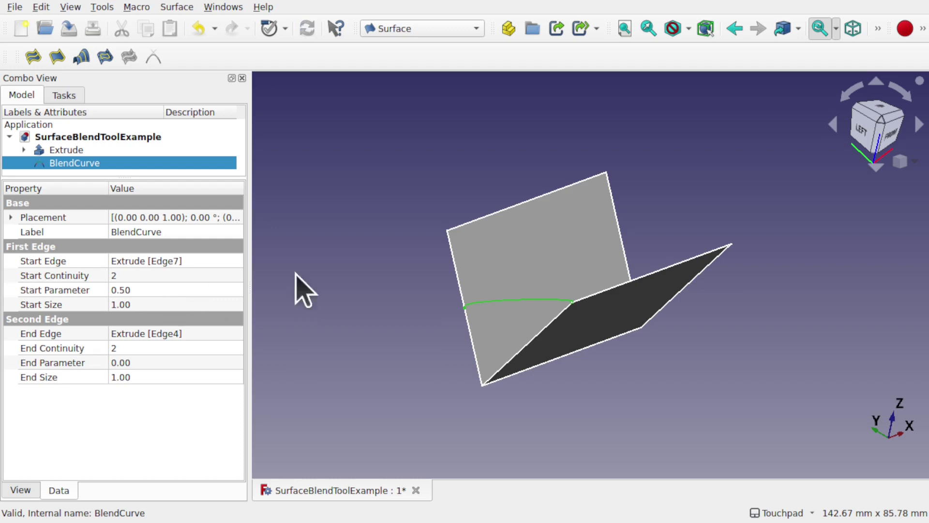
Step: Set both the Start Parameter and the End Parameter of the blend curve to 0.2
click(154, 290)
text(0)
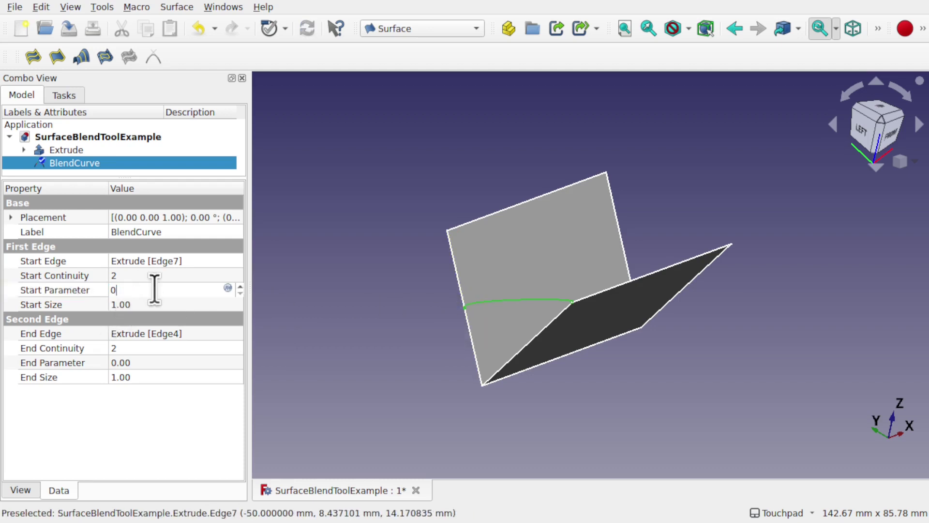
key(Return)
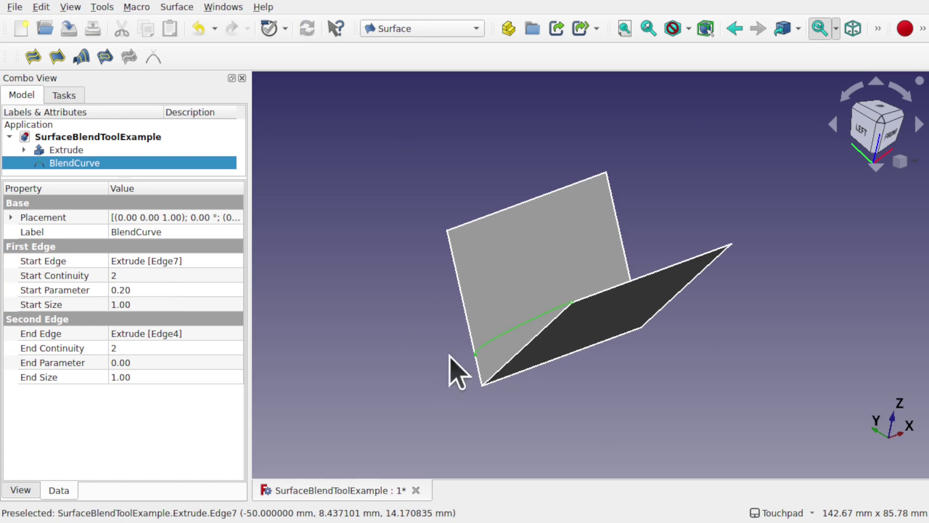
click(161, 362)
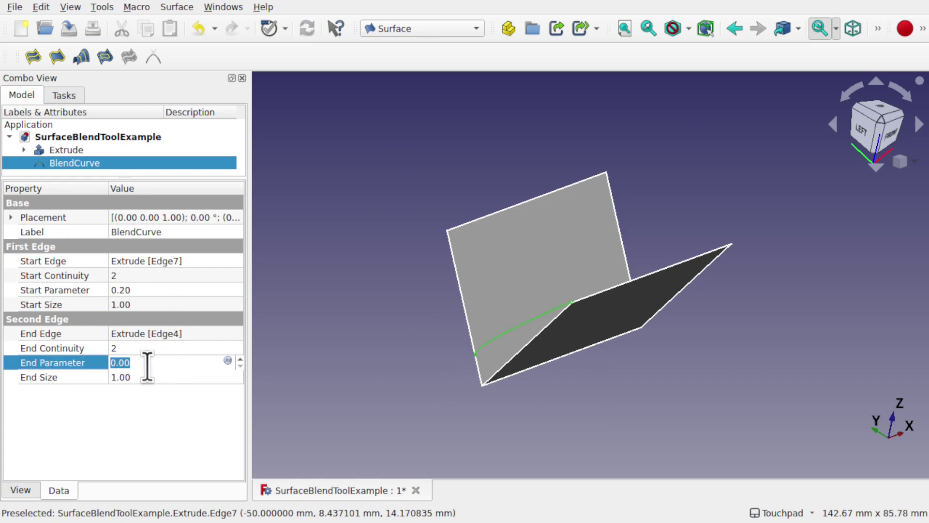
text(0.2)
key(Return)
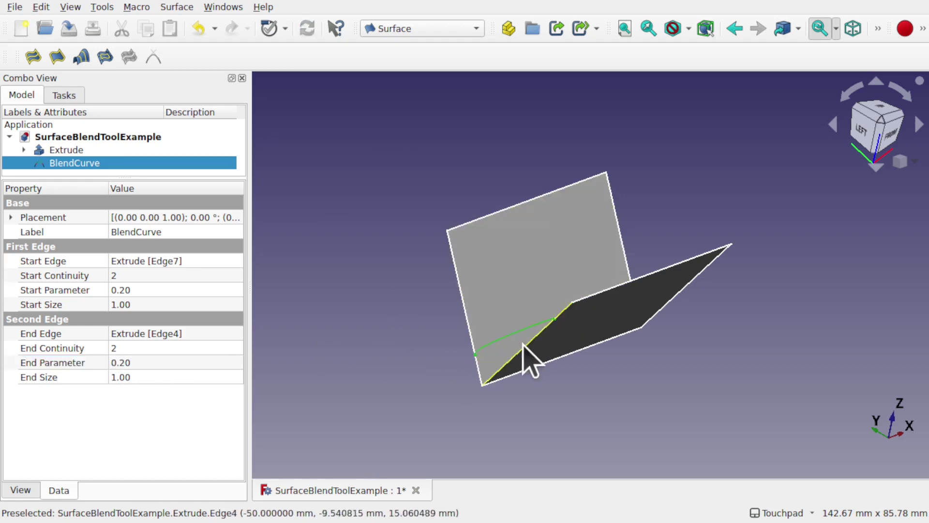
Step: Set the blend curve's End Parameter to 1
click(161, 347)
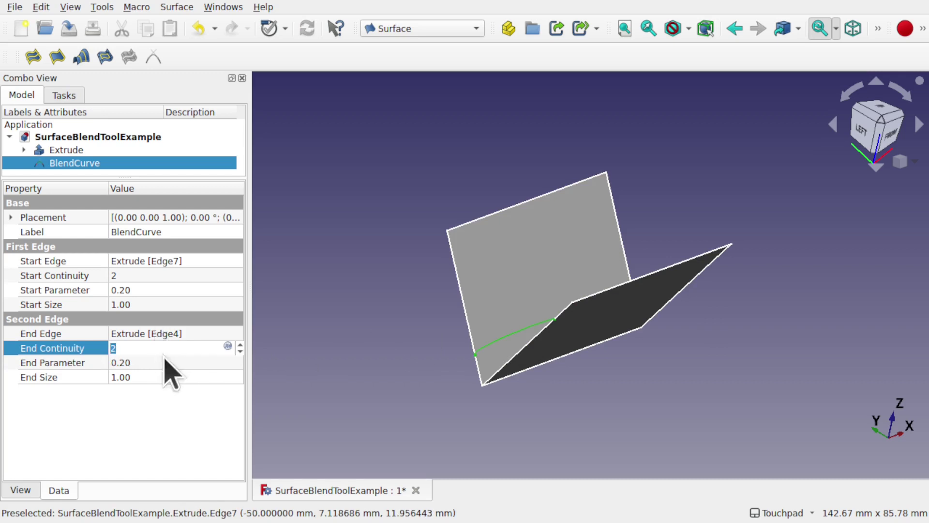
click(170, 362)
key(BackSpace)
text(1)
key(Return)
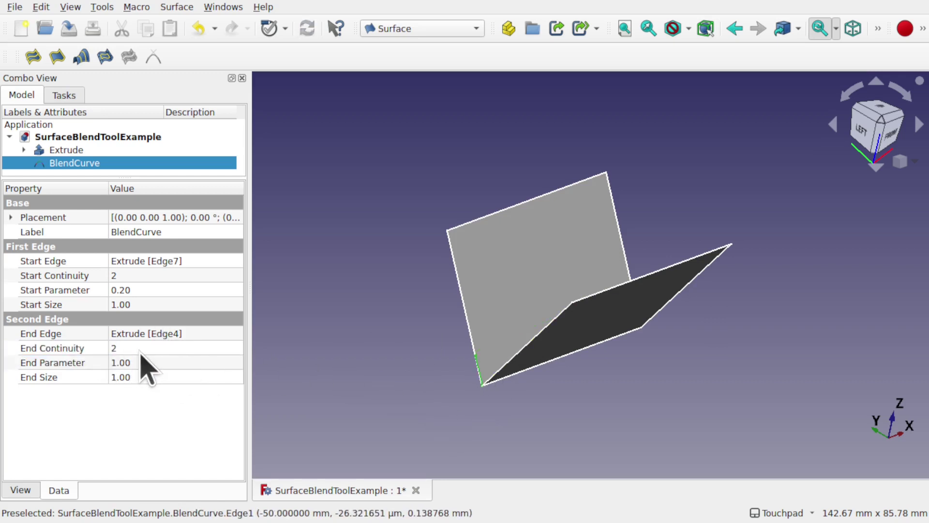
Step: Set the blend curve's End Parameter to 0 and its Start Parameter to 1, spanning the open ends of the V
click(156, 362)
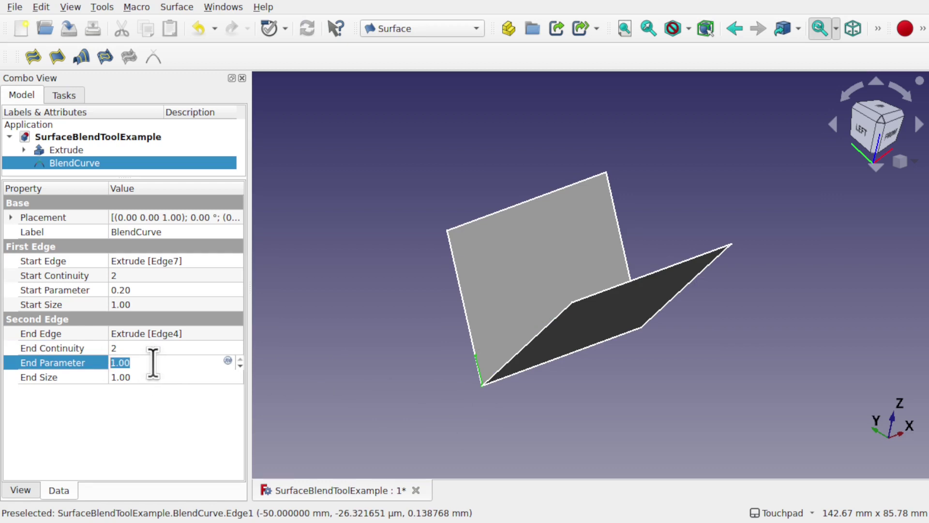
text(0)
click(148, 290)
click(148, 290)
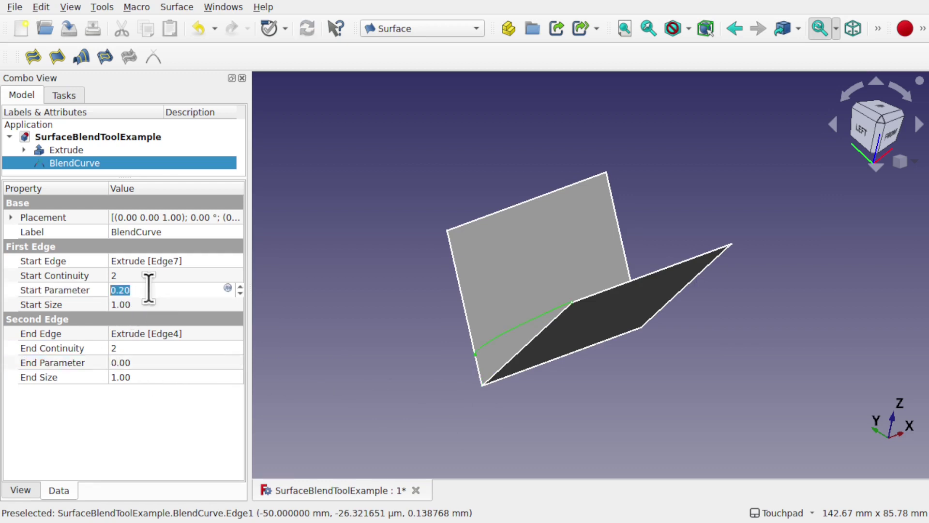
click(365, 314)
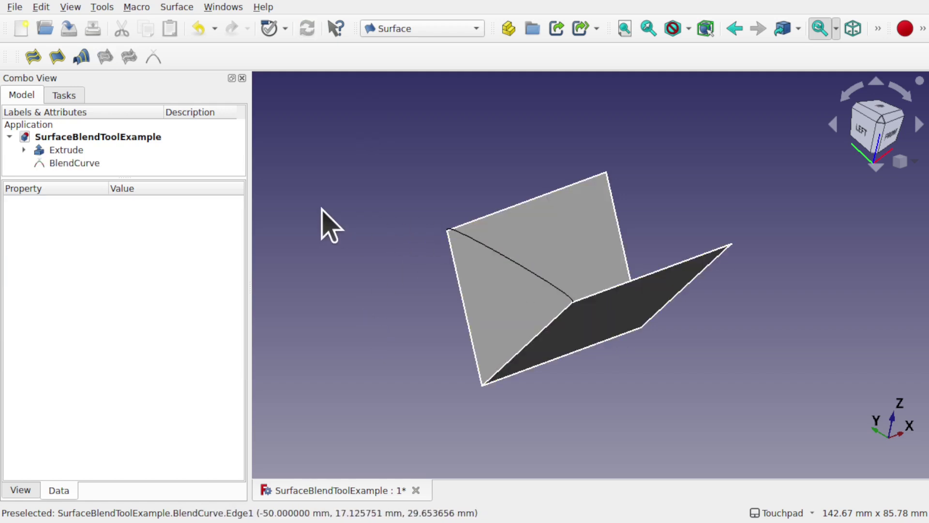
Step: Set the blend curve's Start Continuity to 0
click(104, 163)
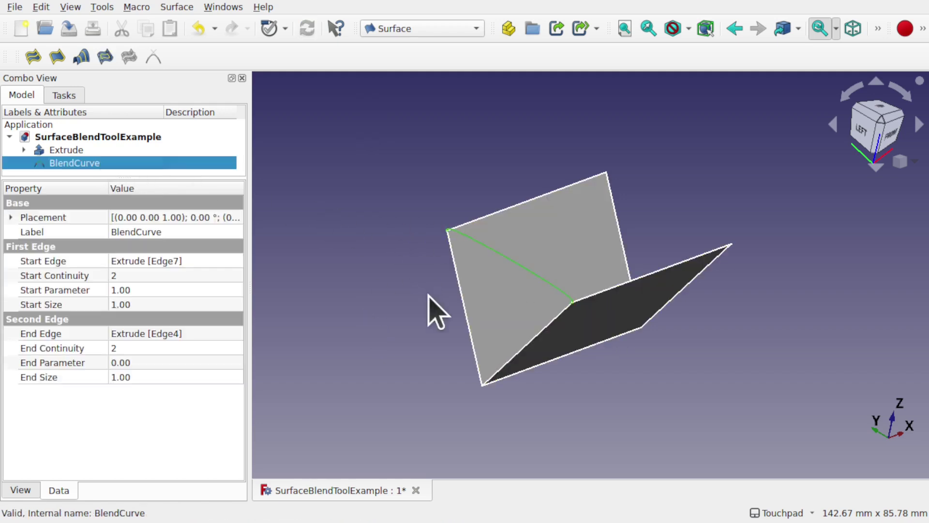
alt+drag(489, 383, 759, 260)
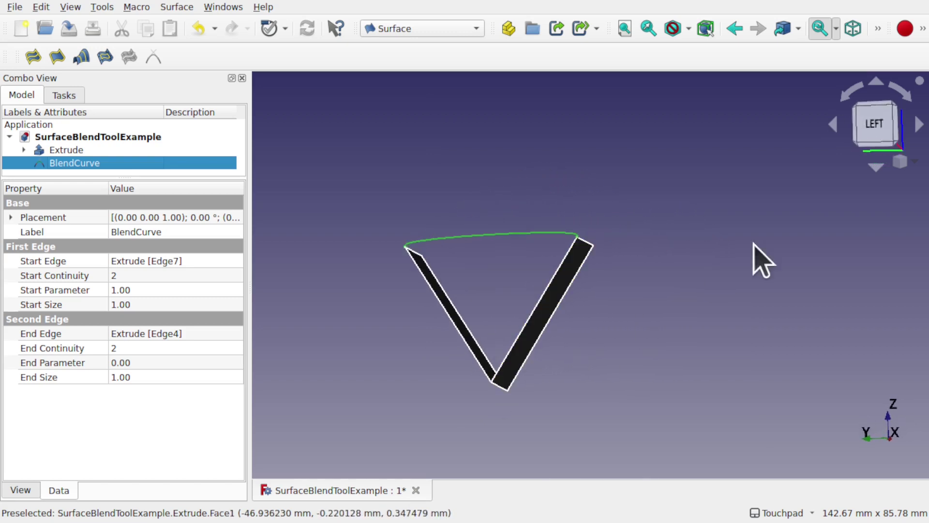
click(879, 125)
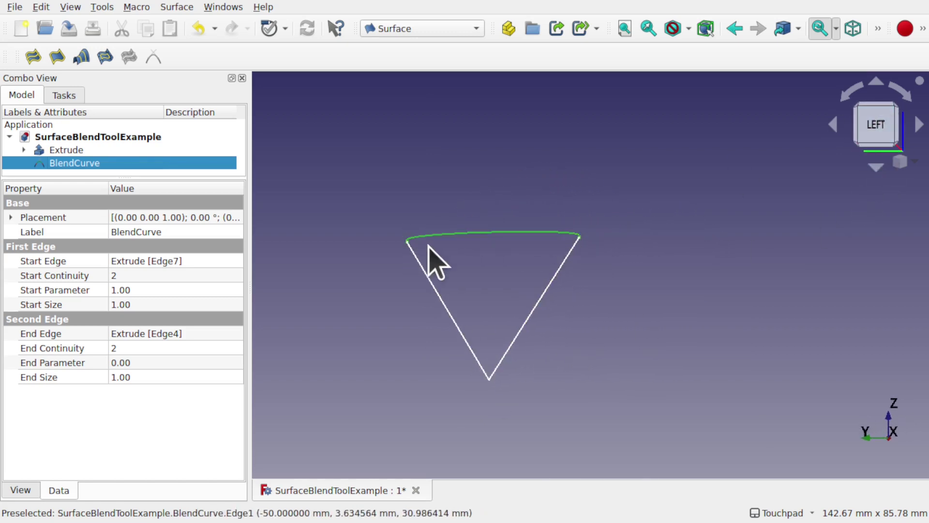
click(126, 275)
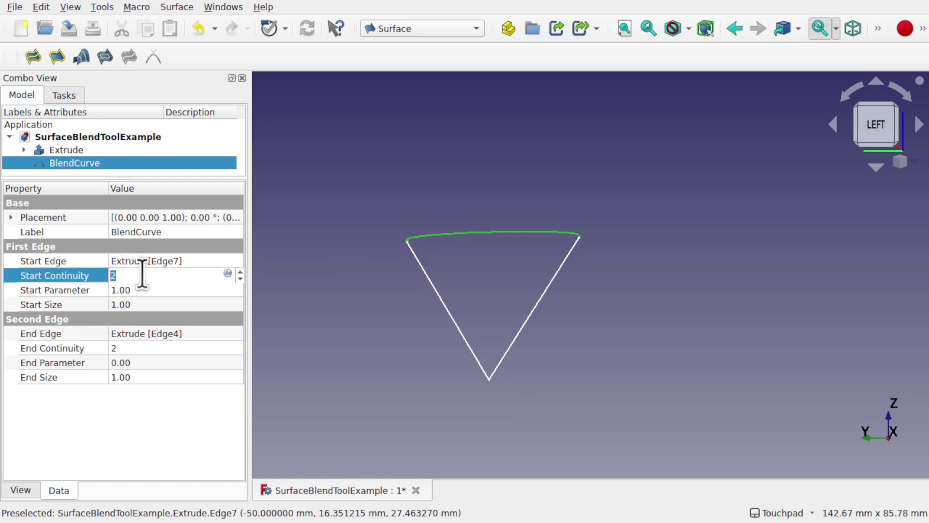
text(0)
click(290, 302)
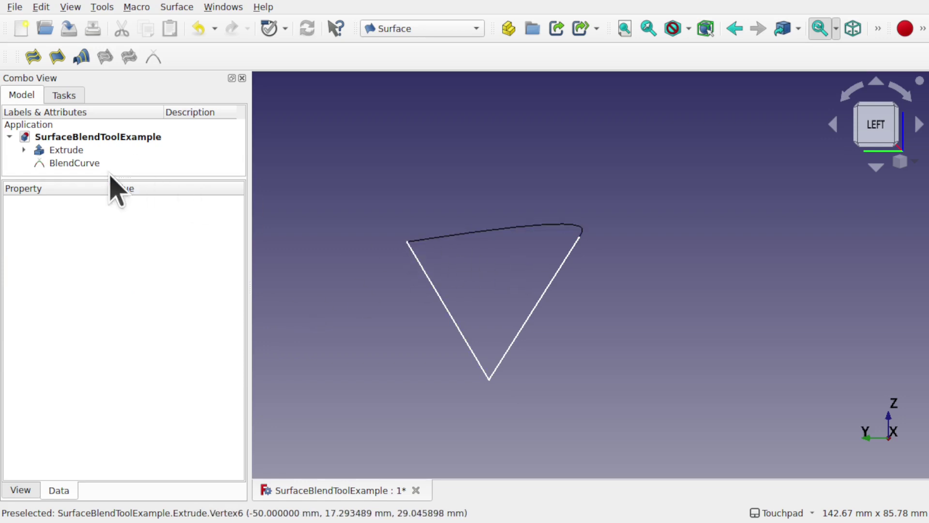
Step: Set the blend curve's End Continuity to 0
click(76, 164)
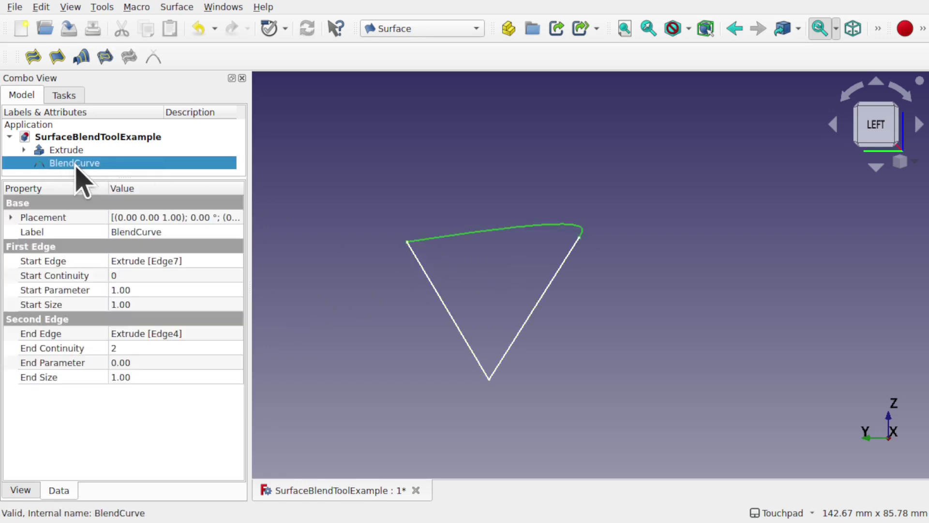
click(140, 347)
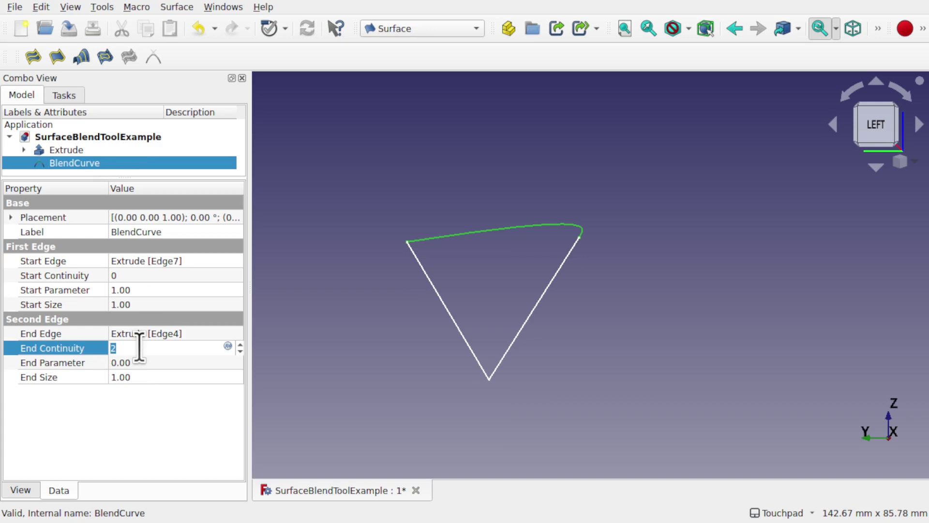
text(0)
key(Return)
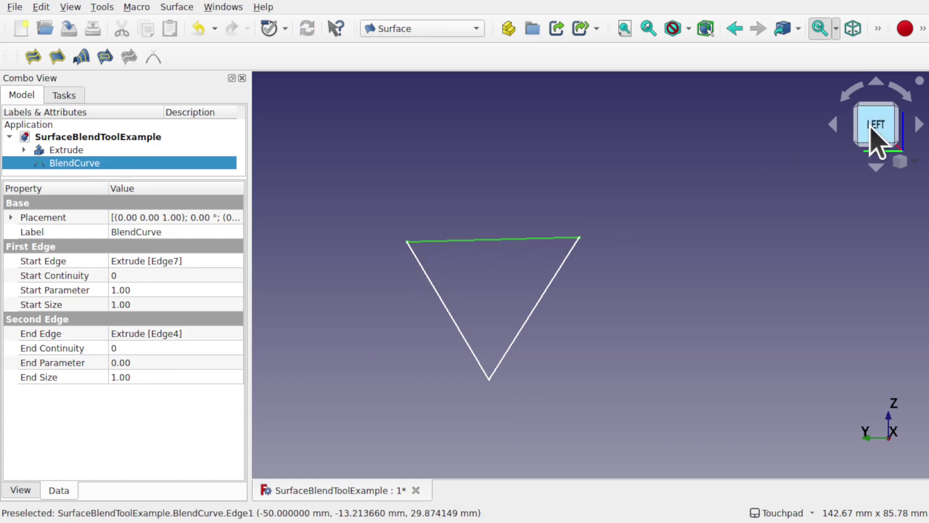
Step: Link the blend curve's End Continuity to its start value with the expression StartContinuity
mouse_move(593, 274)
alt+mouse_down()
mouse_move(591, 261)
mouse_move(609, 293)
alt+mouse_up()
key(6)
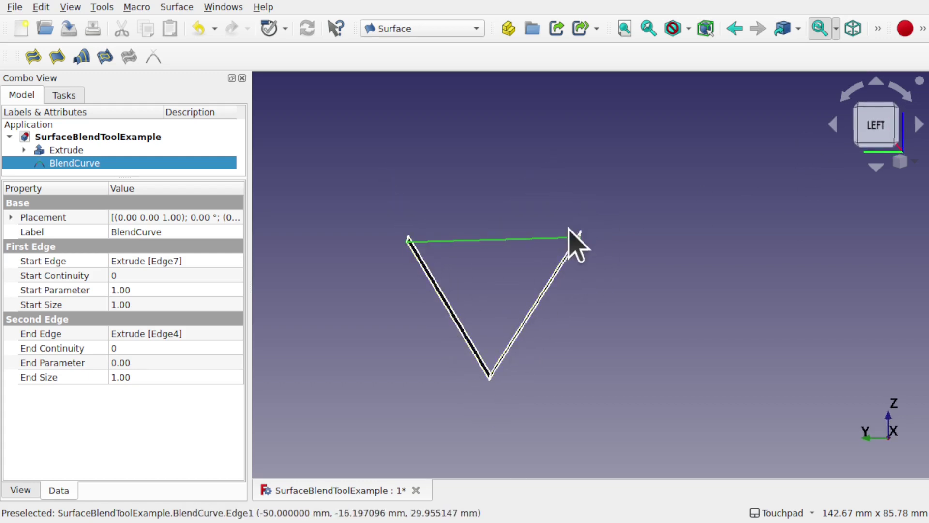
mouse_move(571, 234)
alt+mouse_down()
mouse_move(536, 301)
mouse_move(571, 290)
alt+mouse_up()
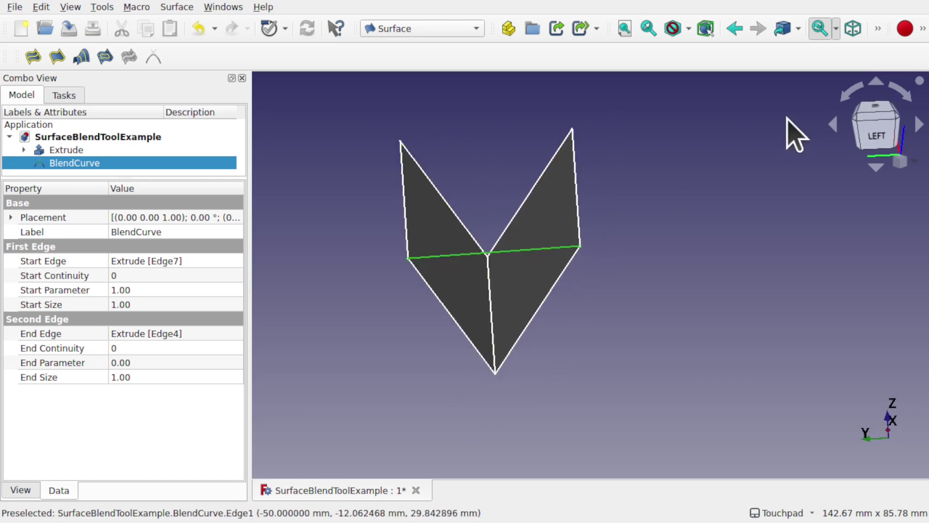
click(871, 138)
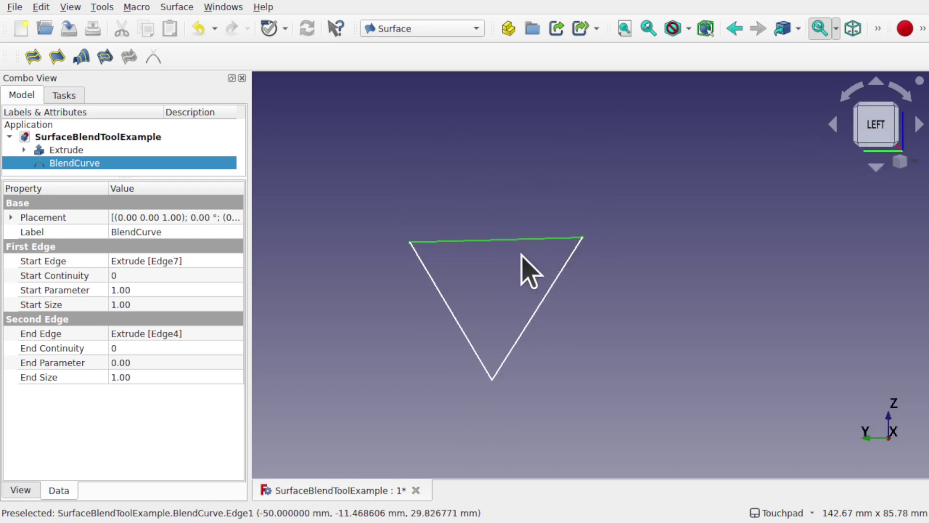
click(153, 275)
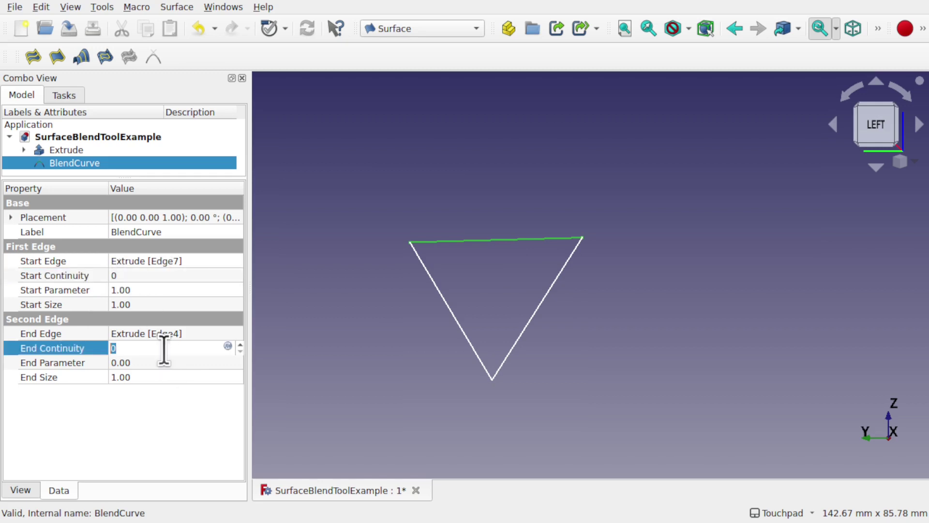
click(228, 346)
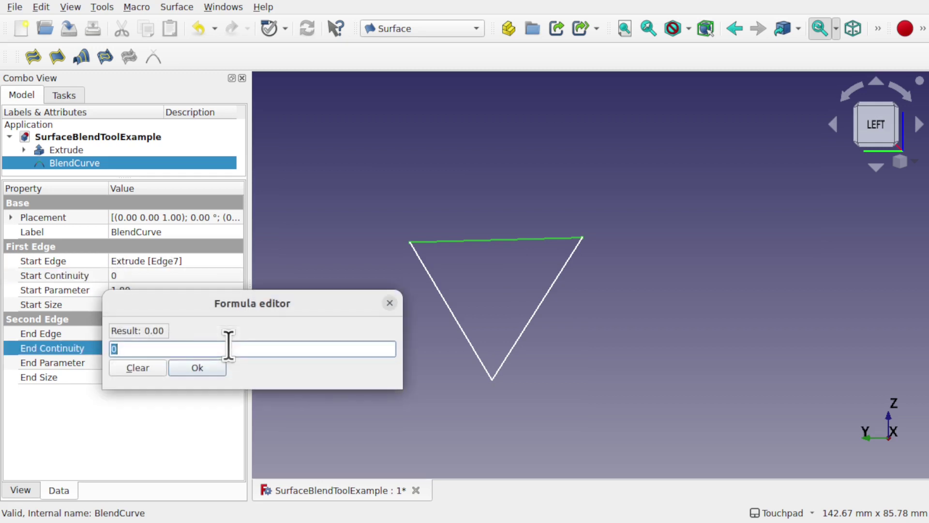
text(start)
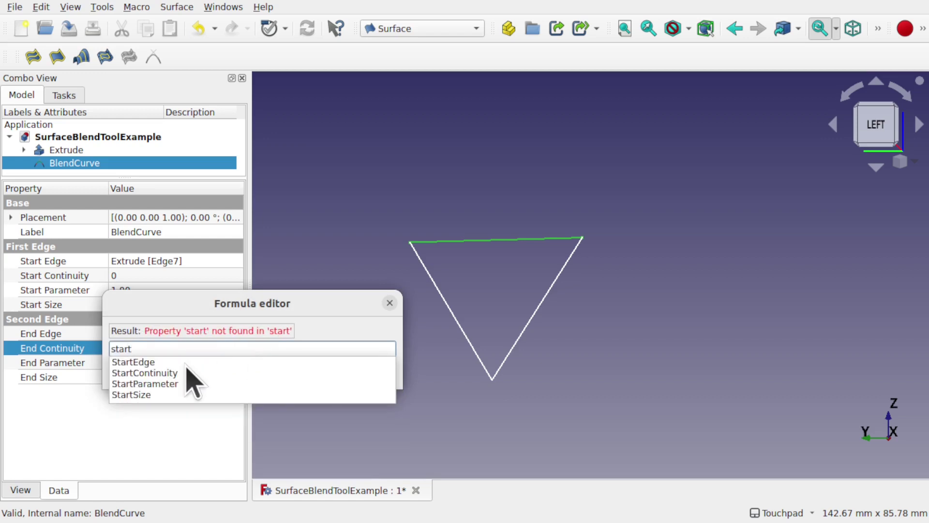
click(181, 374)
click(196, 366)
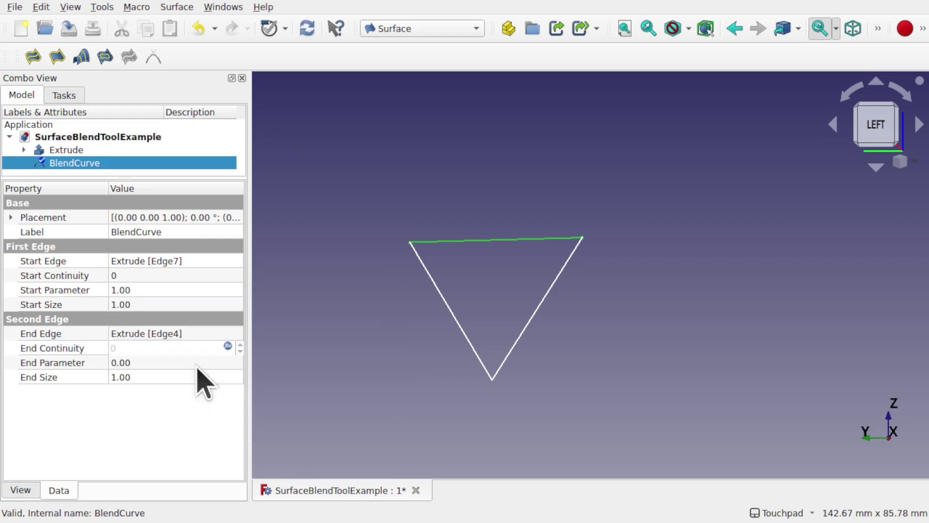
Step: Set the blend curve's Start Continuity to 3, driving the linked End Continuity
click(209, 275)
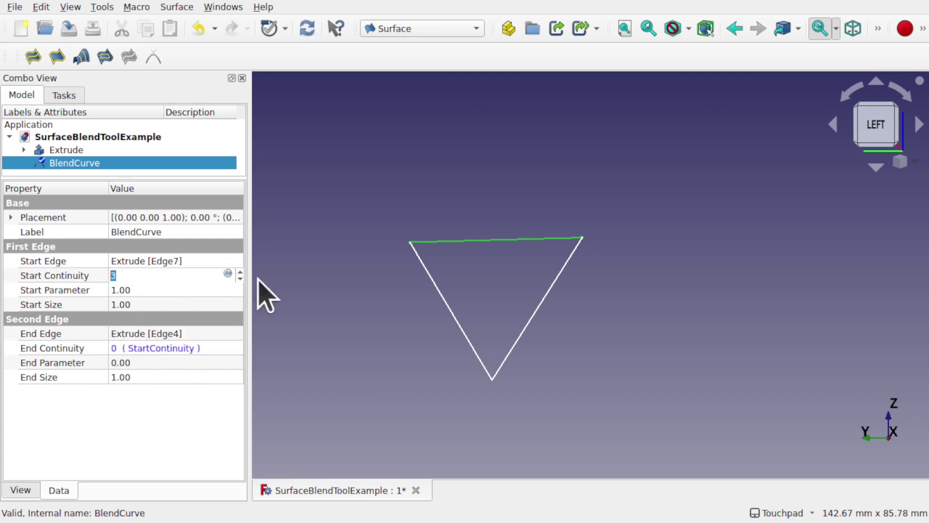
click(308, 294)
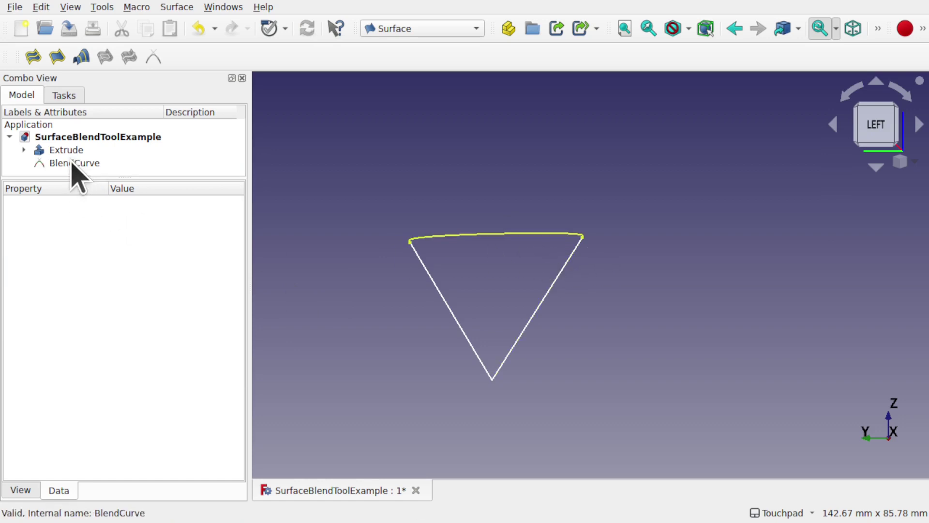
click(73, 163)
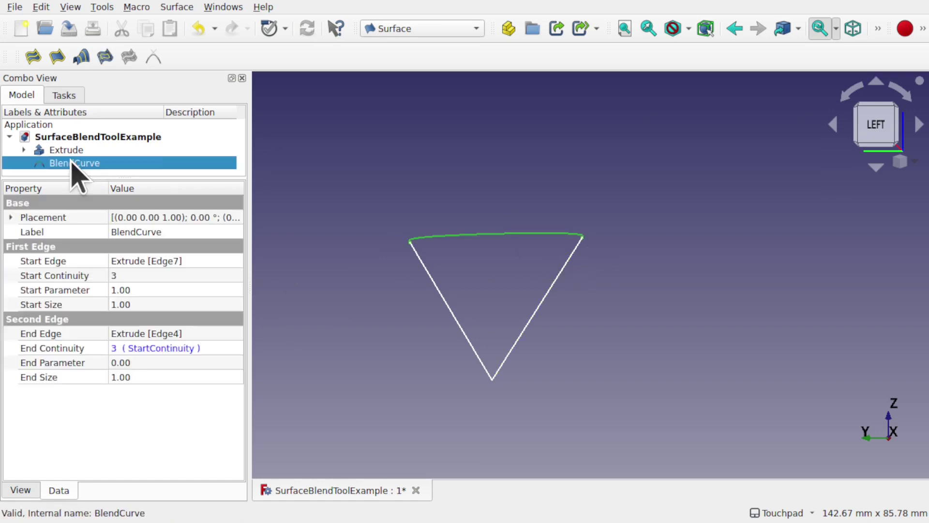
Step: Link the blend curve's End Size to its start value with the expression StartSize
mouse_move(71, 163)
mouse_down()
mouse_move(381, 259)
mouse_move(191, 207)
mouse_move(86, 163)
mouse_up()
click(191, 377)
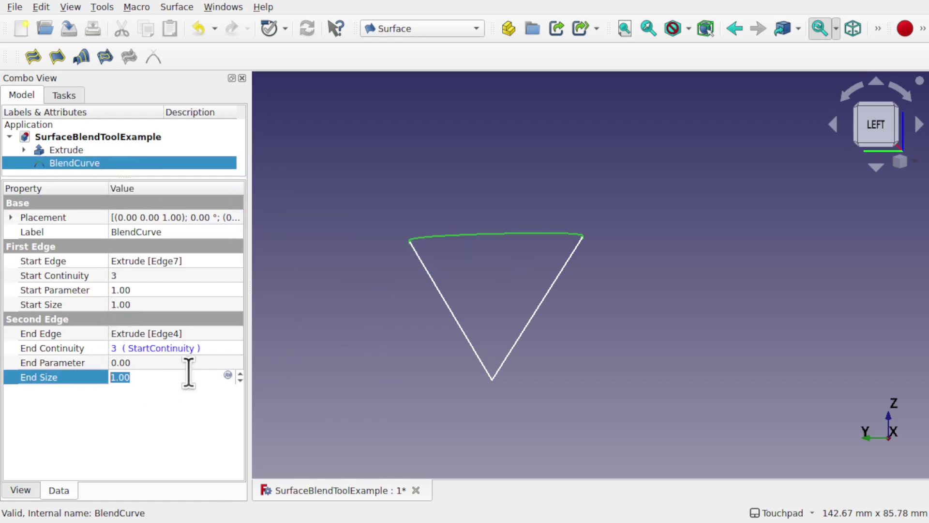
click(227, 375)
text(start)
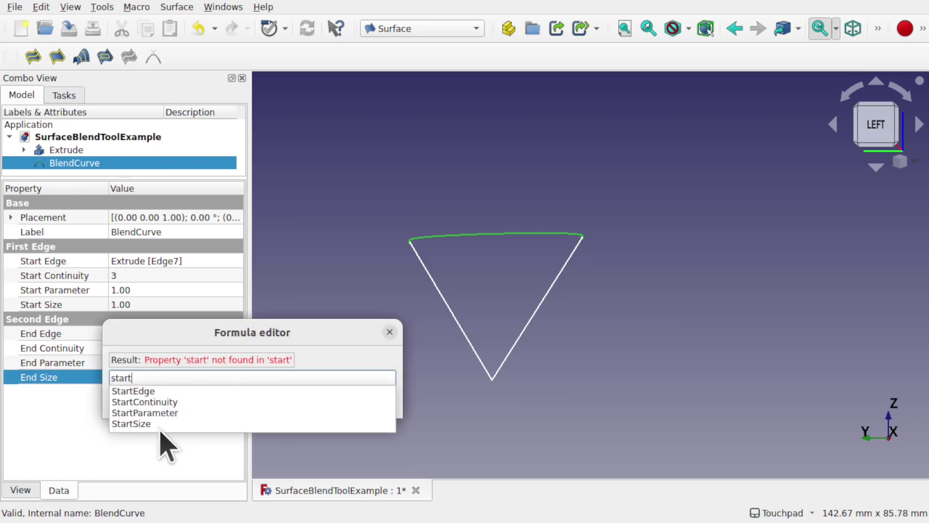
click(145, 424)
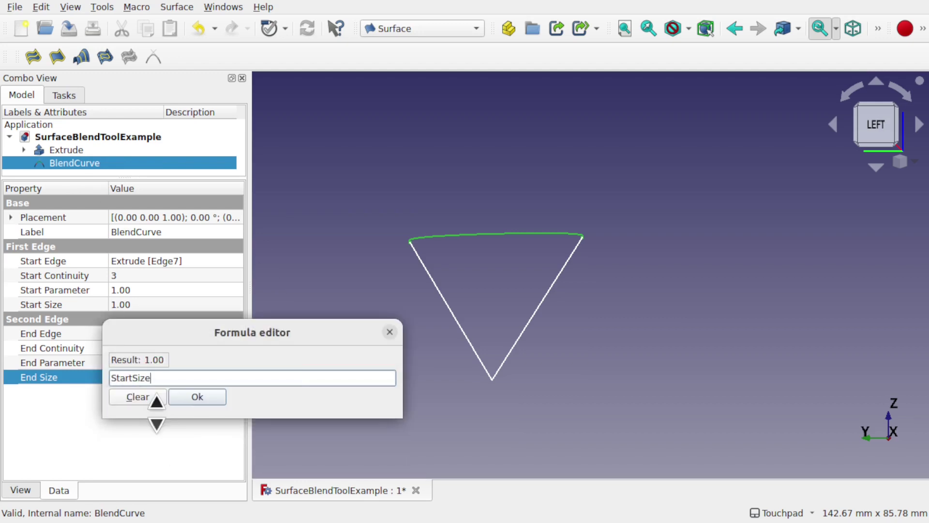
click(197, 397)
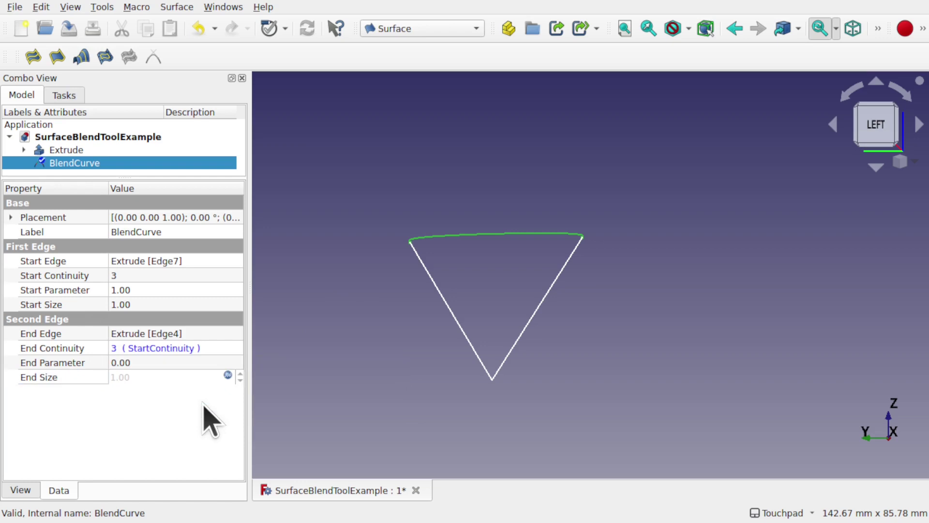
click(353, 353)
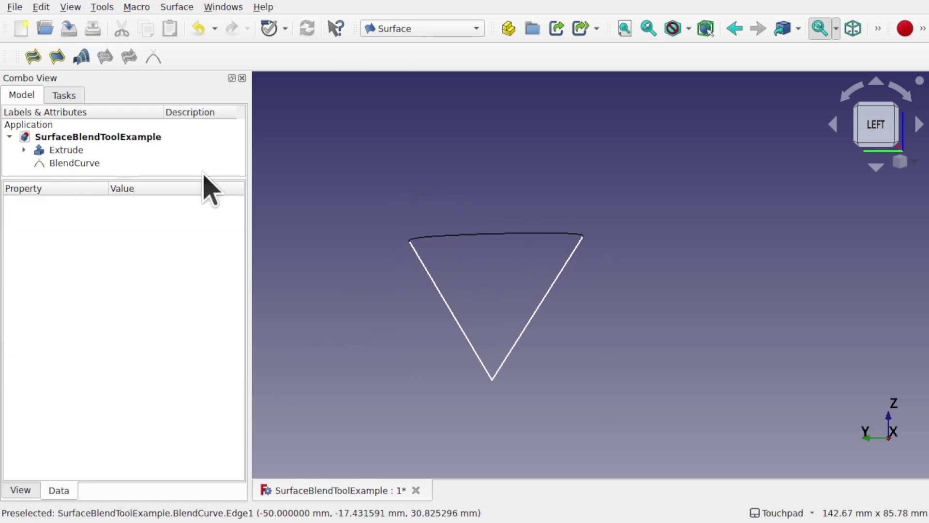
Step: Set the blend curve's Start Continuity to 1, driving the linked End Continuity
click(90, 165)
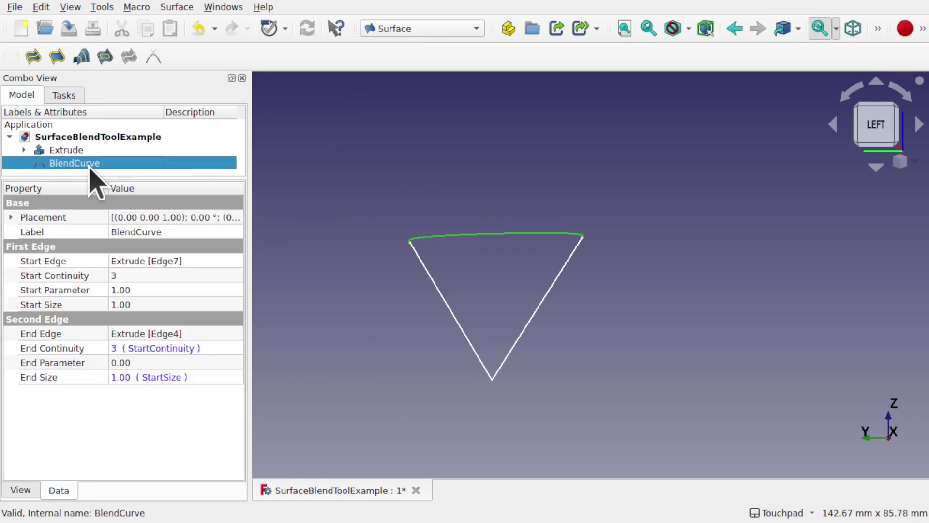
click(151, 276)
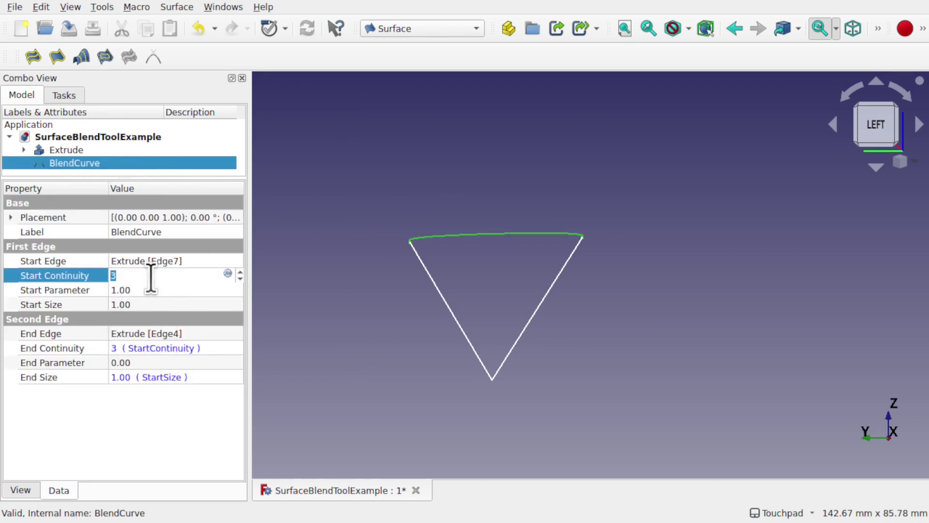
text(1)
click(317, 306)
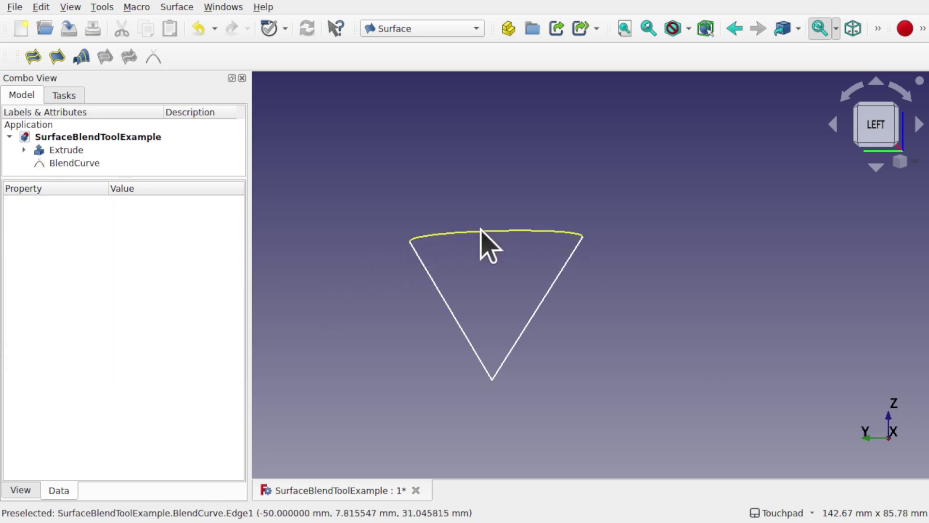
Step: Set the blend curve's Start Size to 4, driving the linked End Size
click(93, 165)
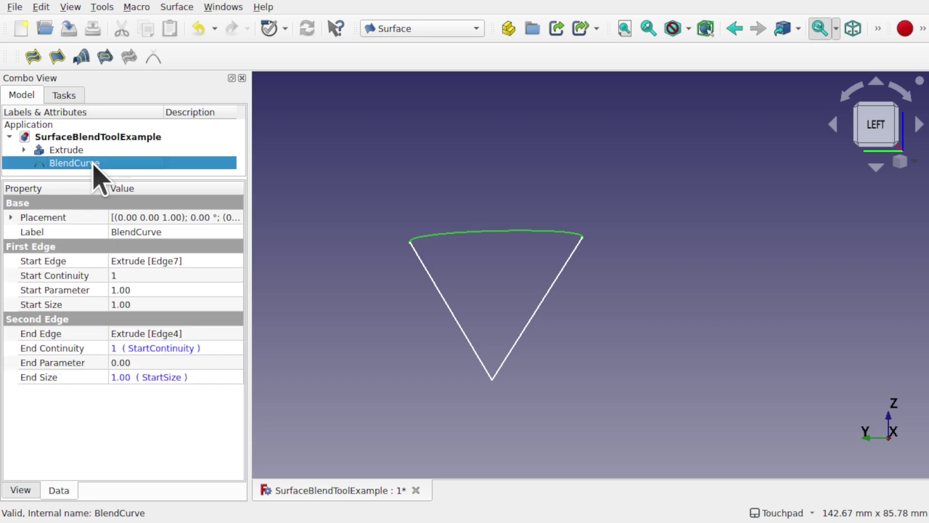
click(191, 303)
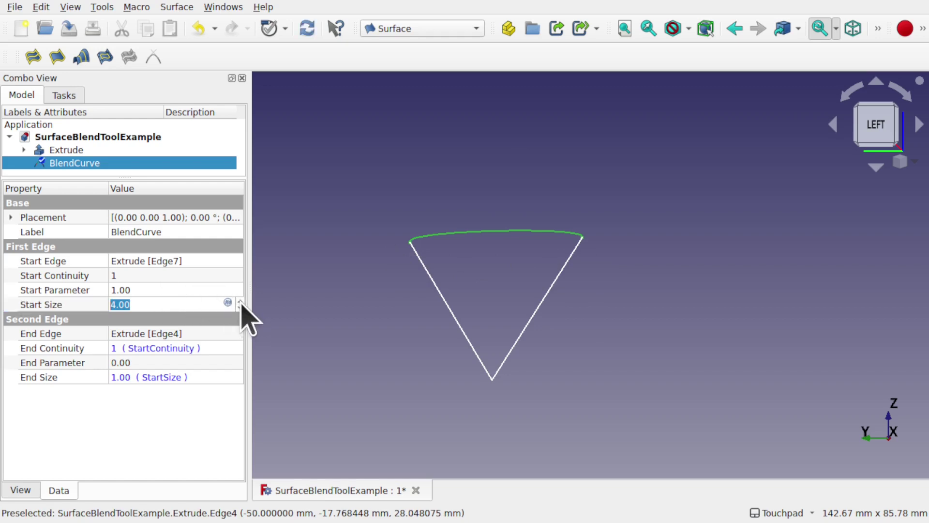
key(Return)
click(366, 322)
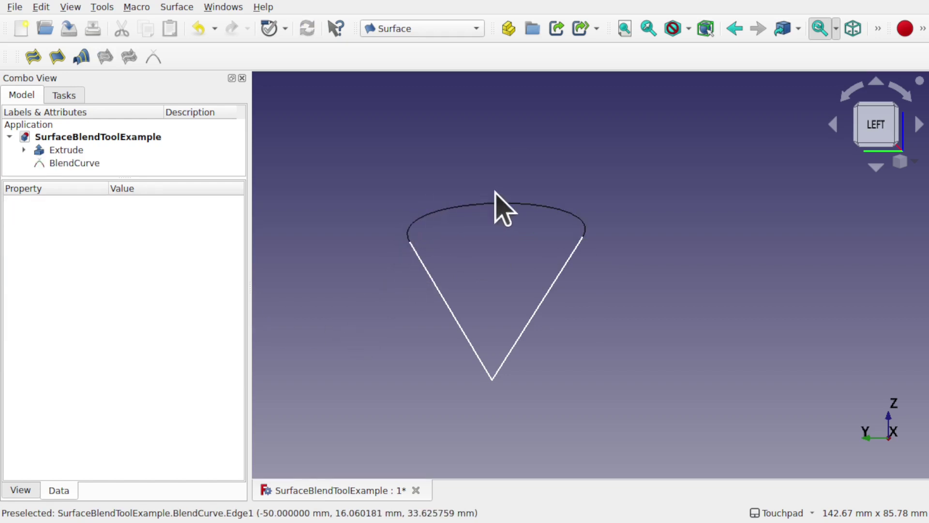
Step: Vary the blend curve's Start Size, raising it to 6, lowering it to 0, and finishing at 5
click(91, 164)
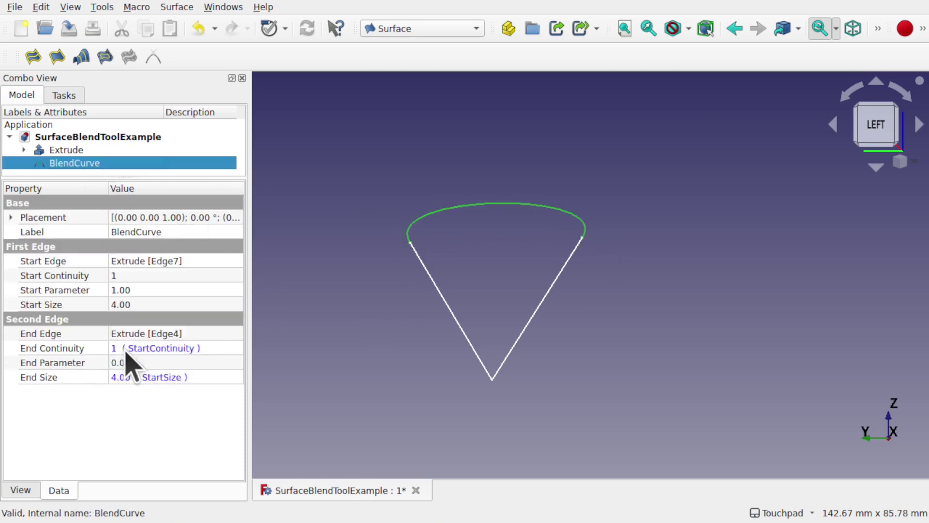
click(207, 304)
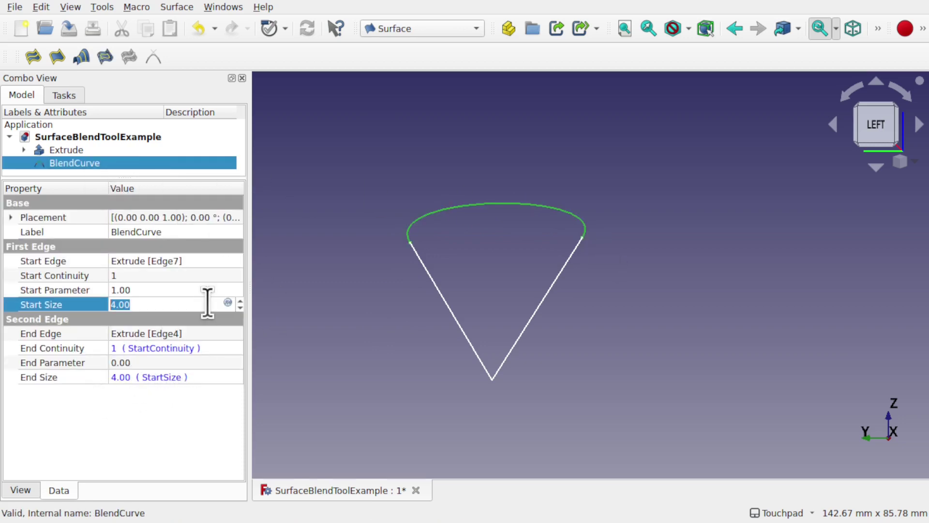
click(240, 301)
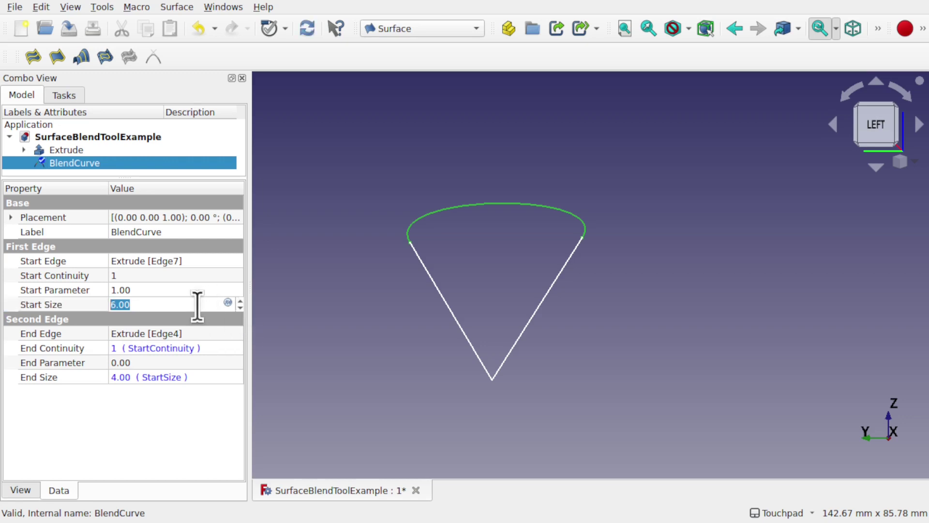
click(240, 307)
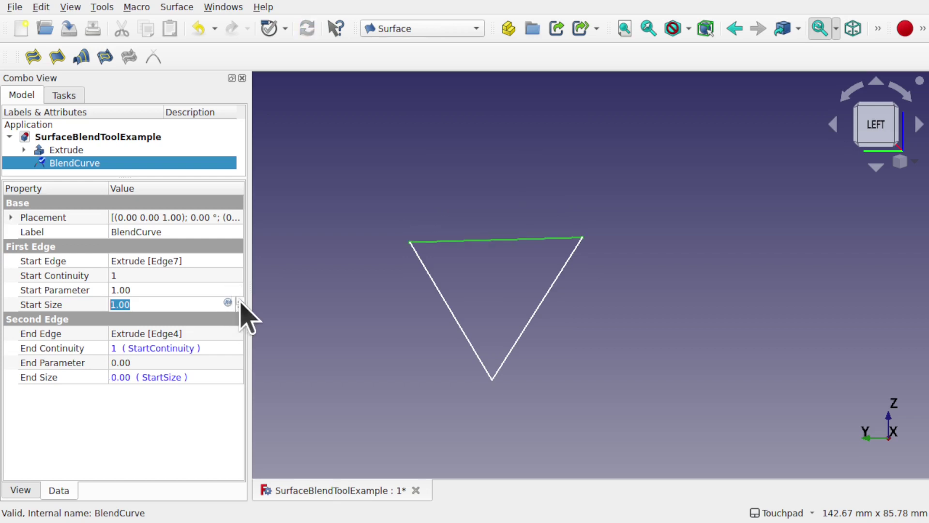
click(240, 302)
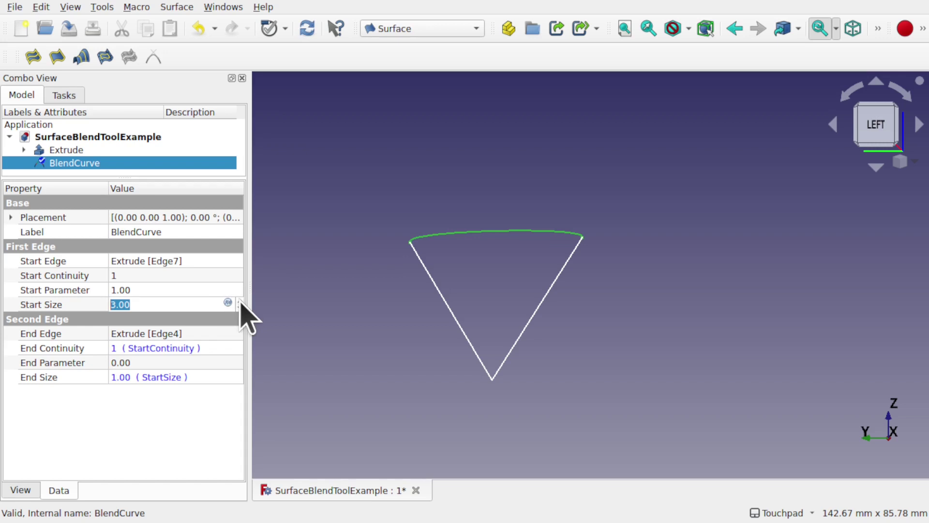
click(240, 302)
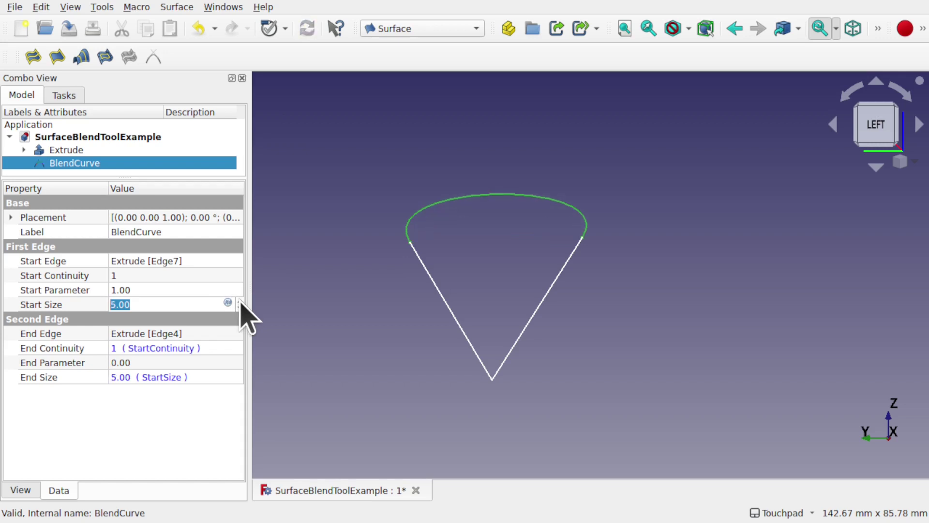
Step: Vary the blend curve's Start Continuity, raising it to 6 and bringing it back down to 2
click(128, 275)
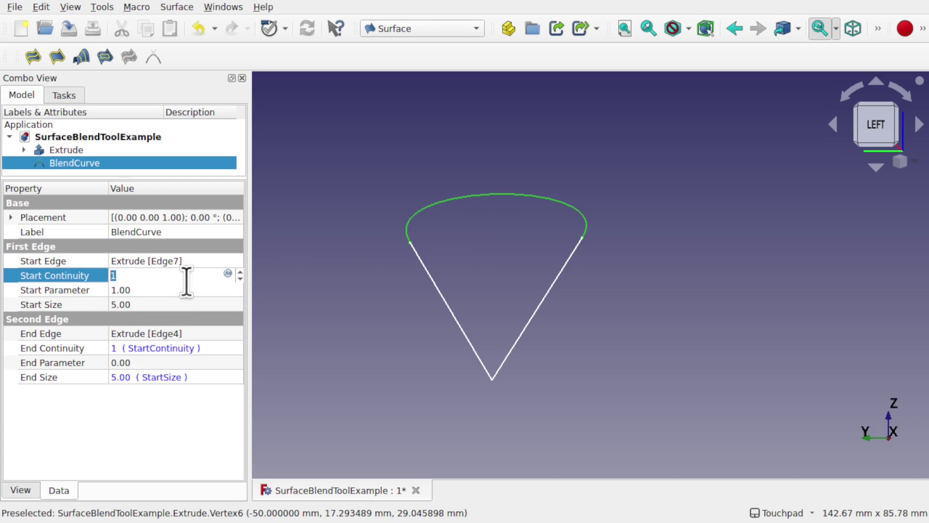
key(Up)
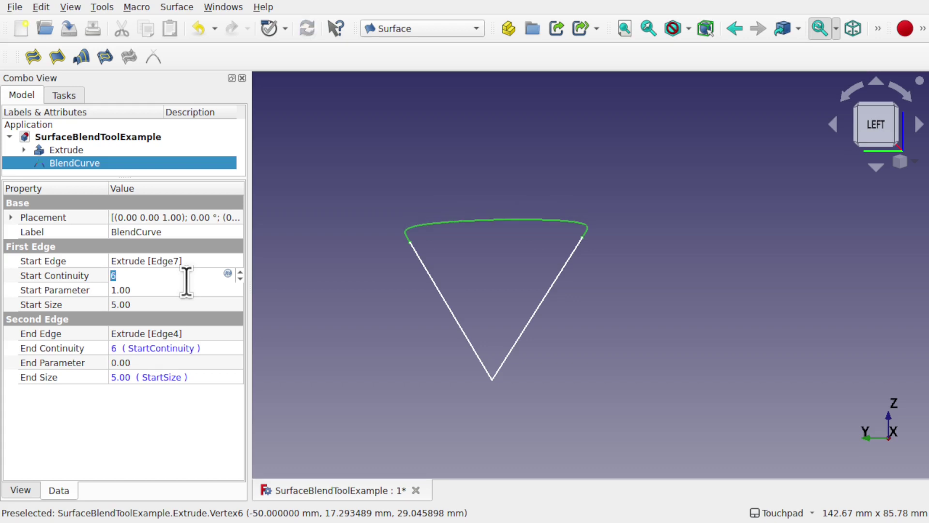
scroll(186, 281, down, 2)
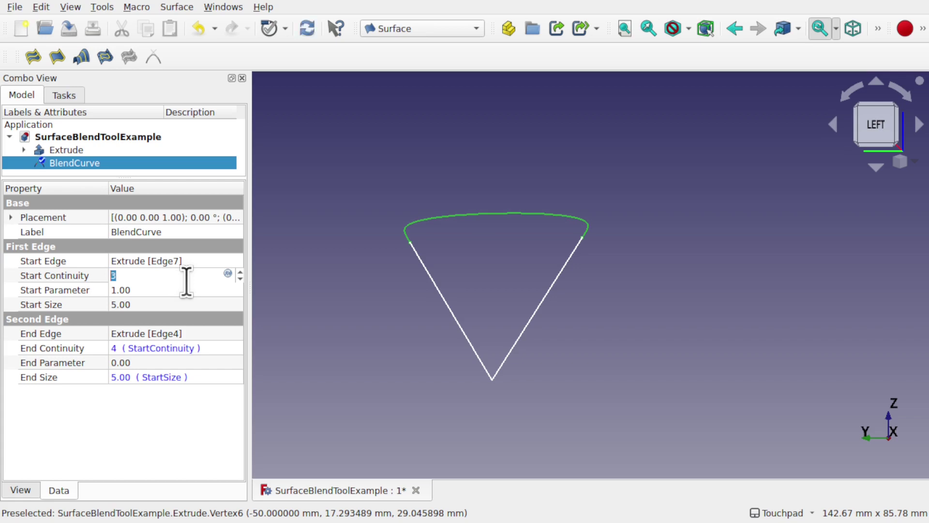
scroll(186, 280, down, 1)
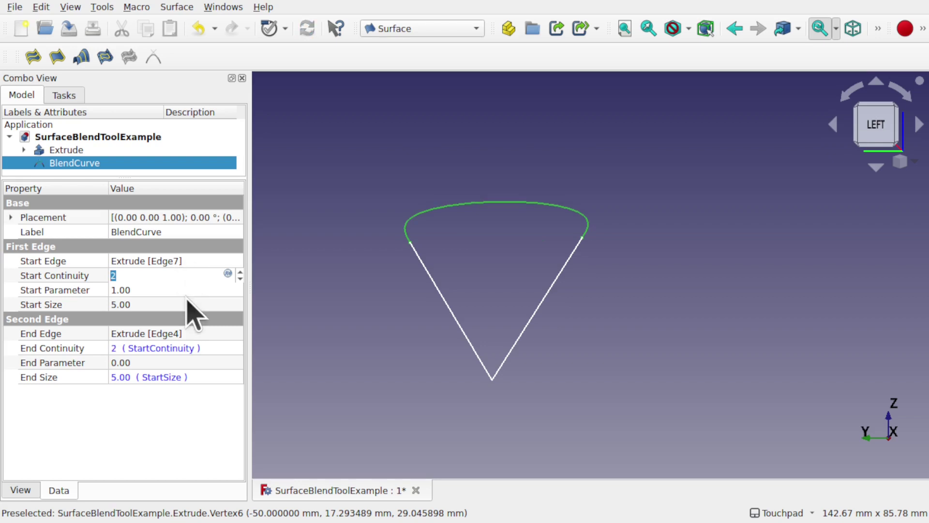
Step: Vary the blend curve's Start Size, lowering it to 4, raising it to 10, and finishing at -2
click(186, 304)
scroll(184, 300, down, 1)
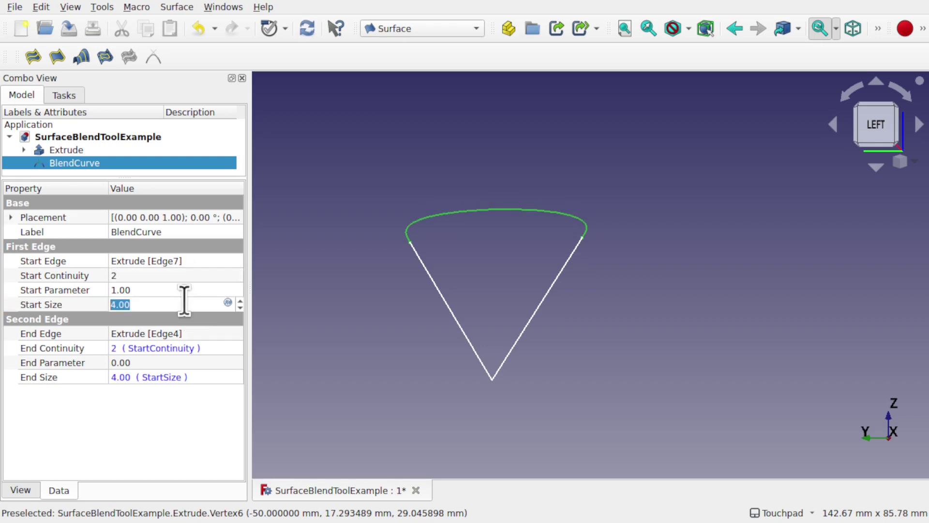
scroll(184, 300, up, 3)
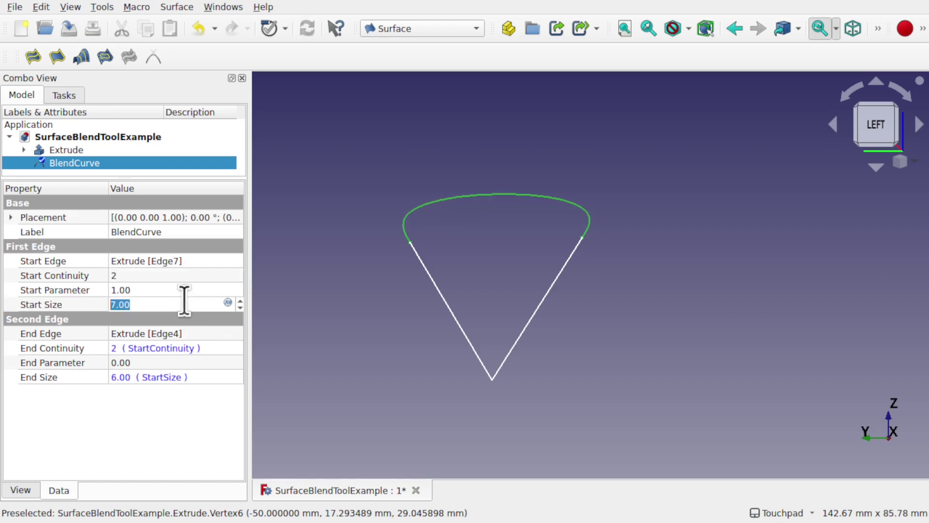
scroll(184, 301, up, 1)
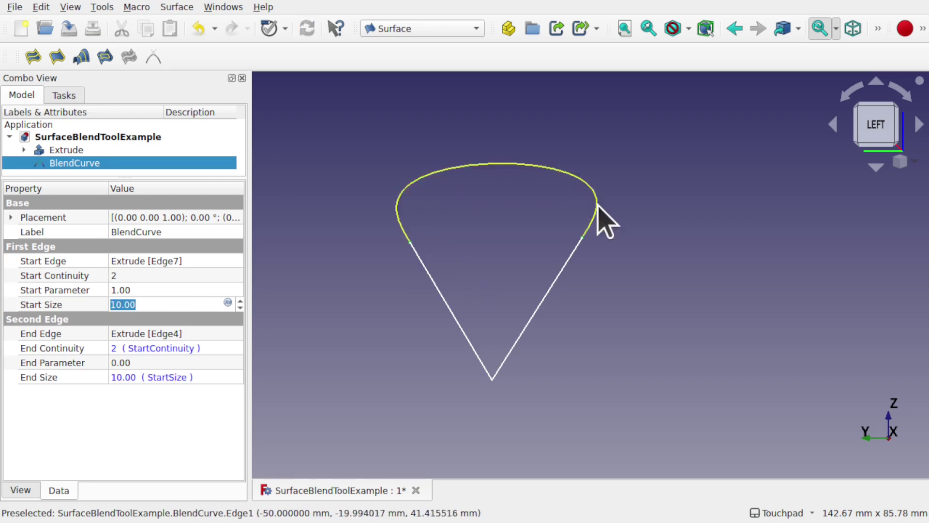
scroll(191, 305, down, 3)
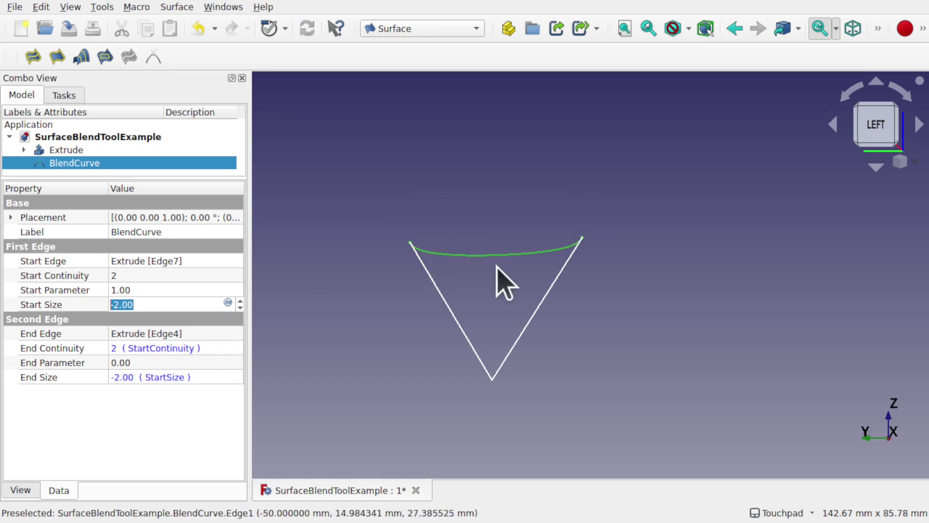
Step: Remove the StartSize expression from the blend curve's End Size and set End Size to 2
click(231, 382)
click(227, 375)
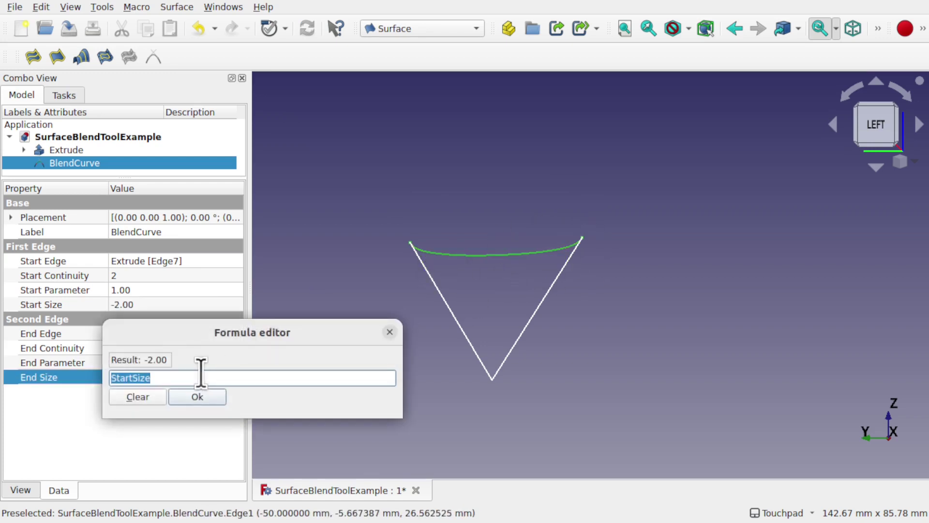
key(BackSpace)
key(Return)
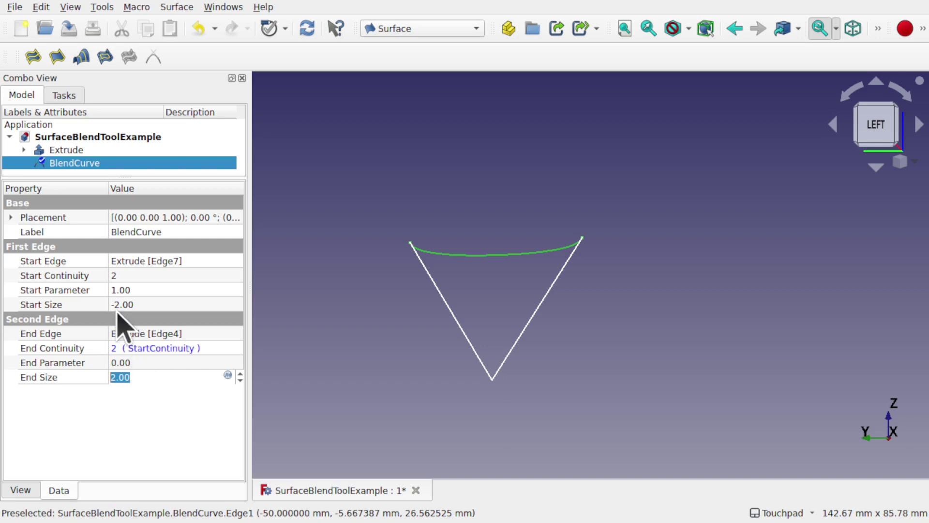
click(361, 314)
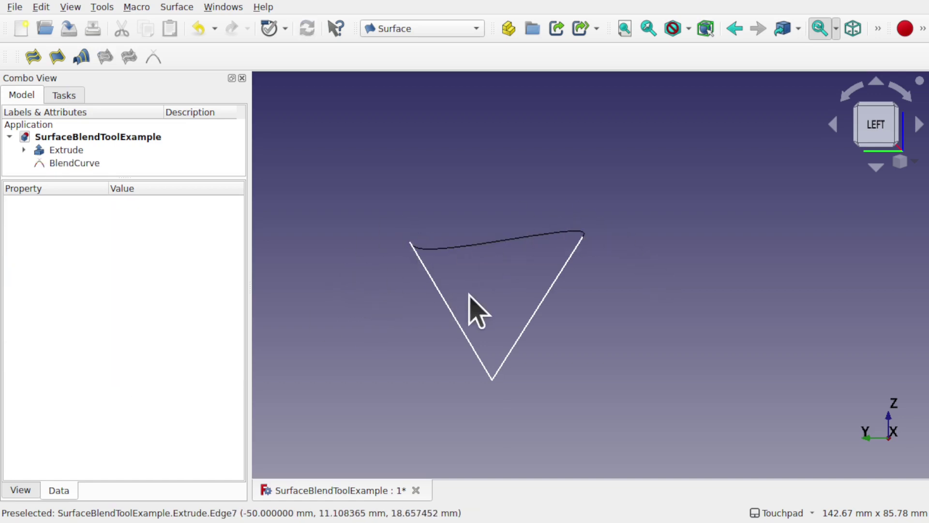
Step: Delete the blend curve from the V-shaped surface and switch to the Part workbench
click(488, 244)
key(Delete)
click(399, 30)
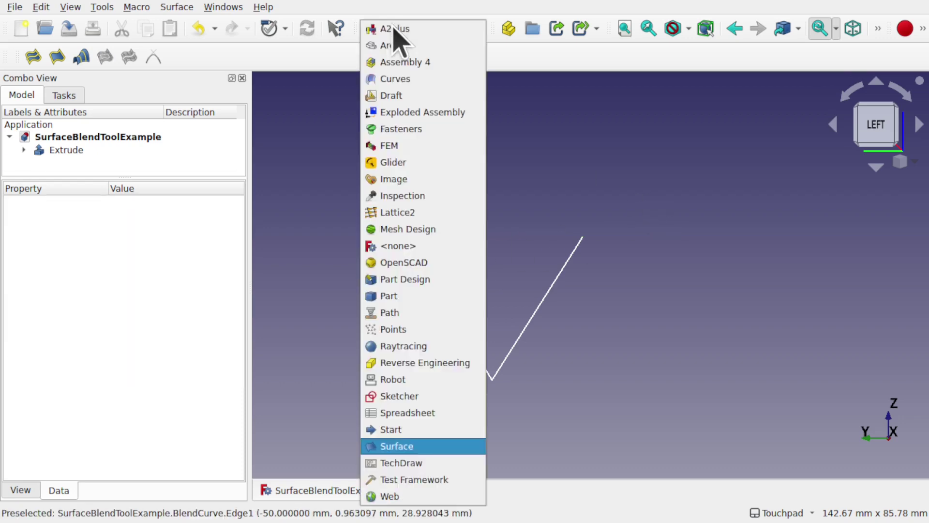
click(431, 300)
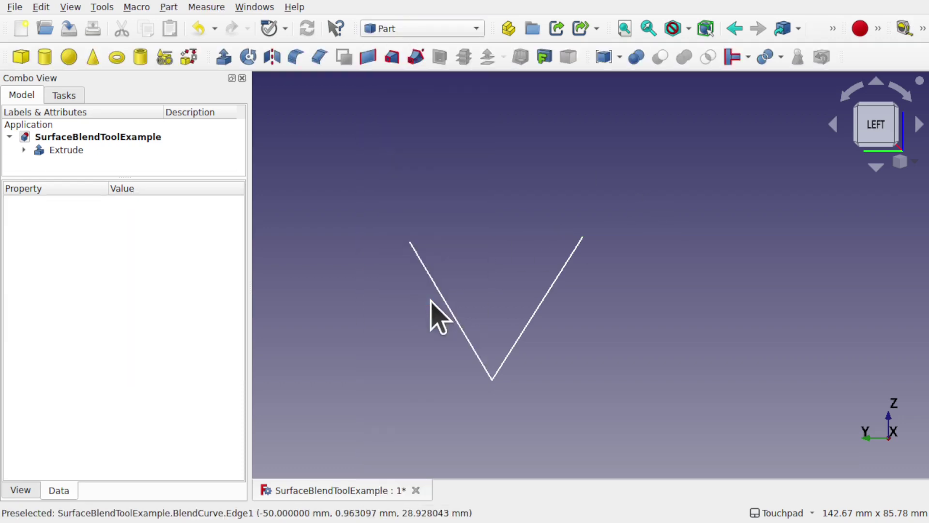
Step: Add two 10 mm cubes and move the second one about 35.8 mm along the positive Y axis
click(24, 56)
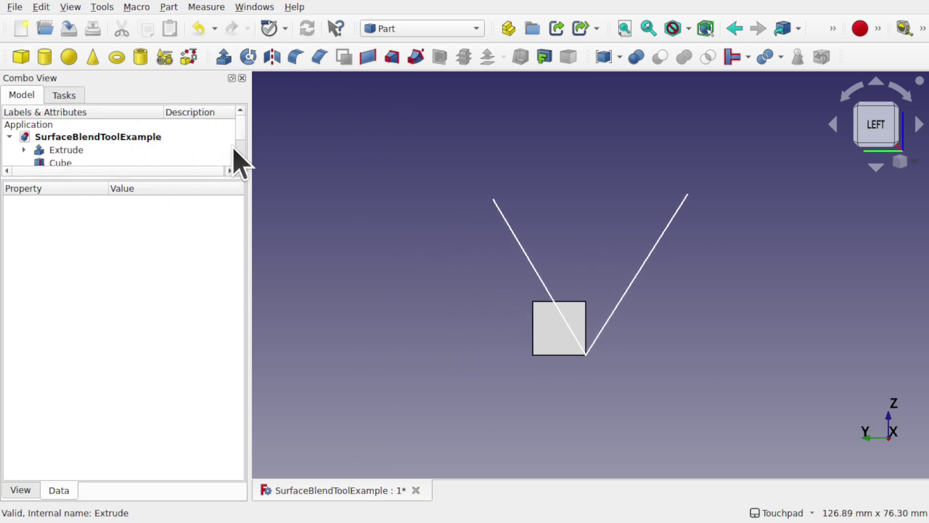
click(240, 160)
click(240, 160)
click(72, 152)
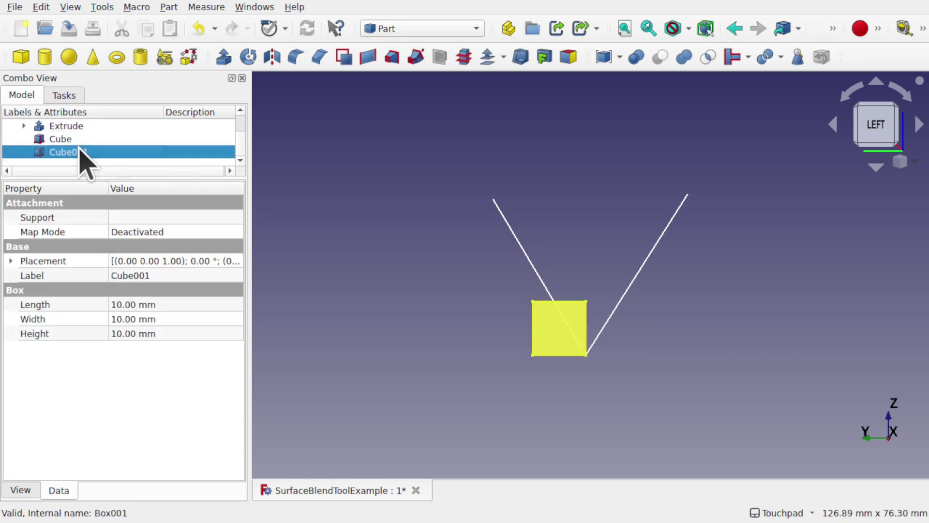
right_click(80, 151)
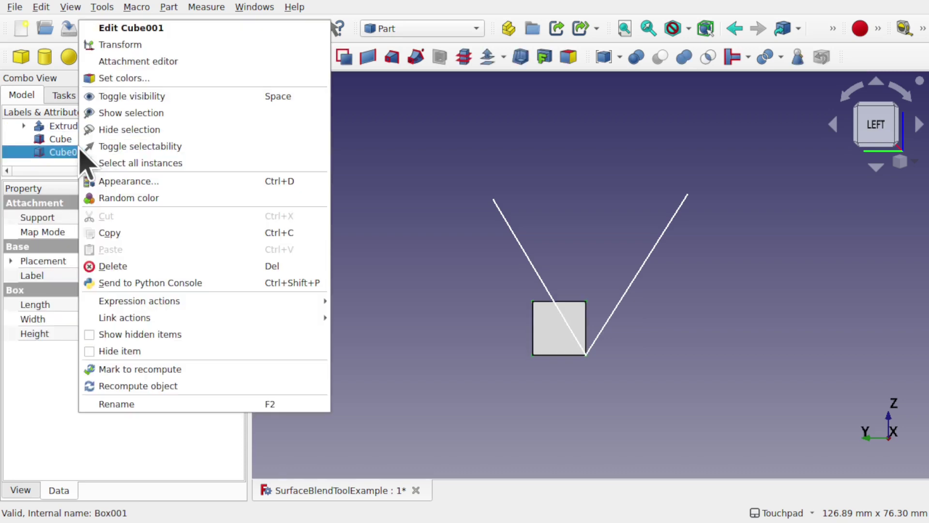
click(146, 46)
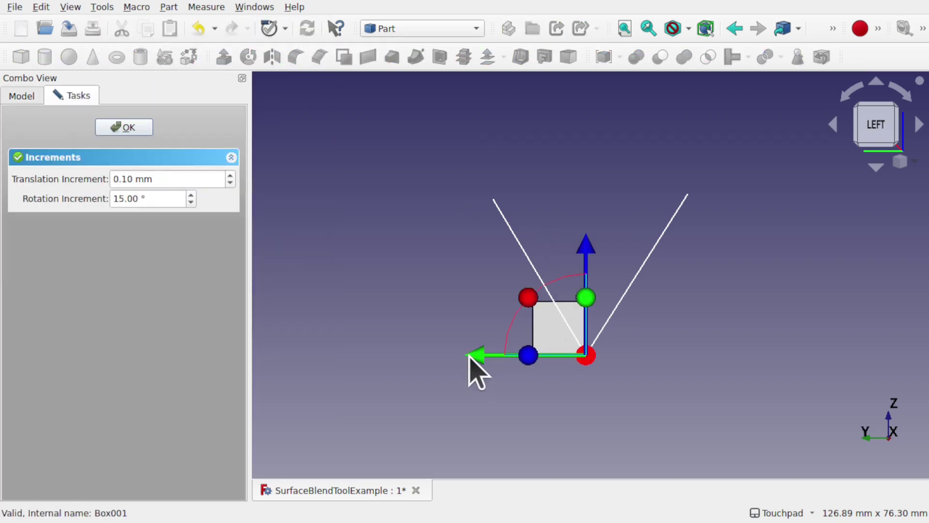
drag(469, 360, 283, 346)
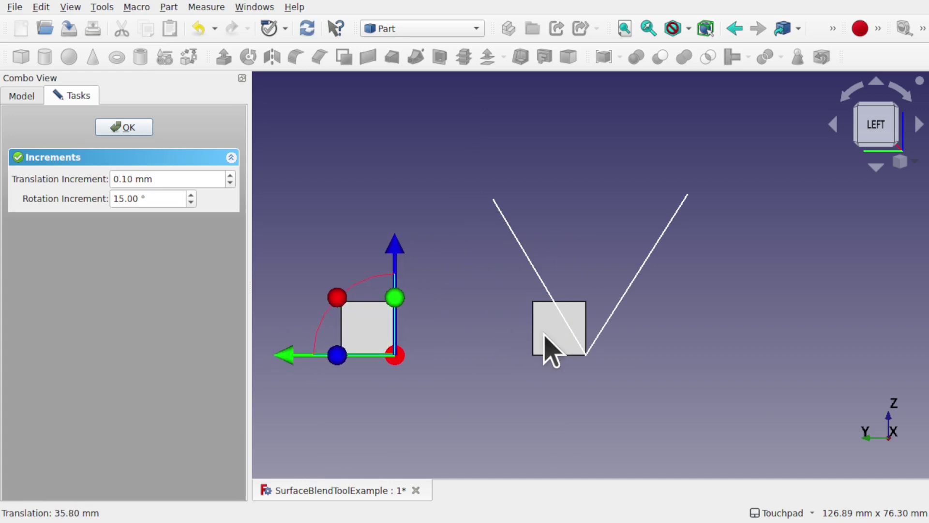
click(126, 128)
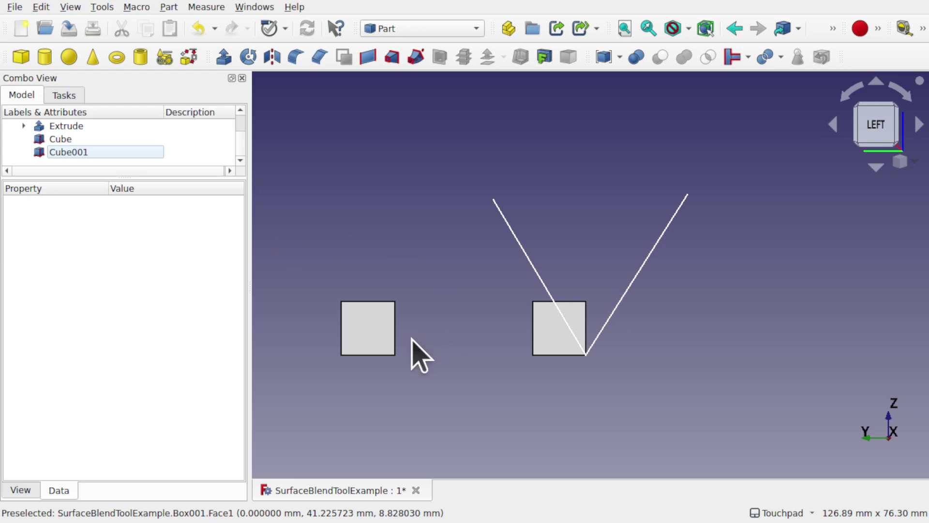
Step: Create a Surface workbench blend curve between the facing vertical edges of the two cubes, starting from the moved cube
click(396, 339)
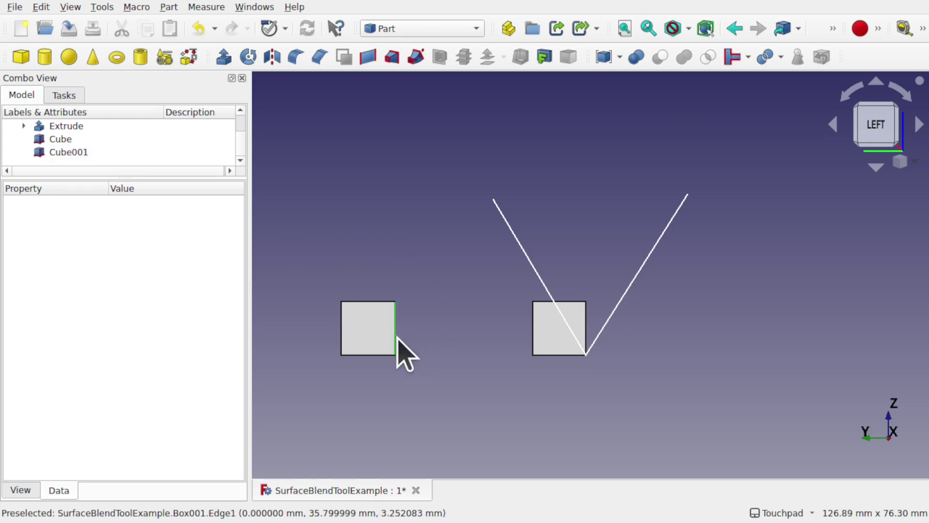
ctrl+click(531, 336)
click(422, 30)
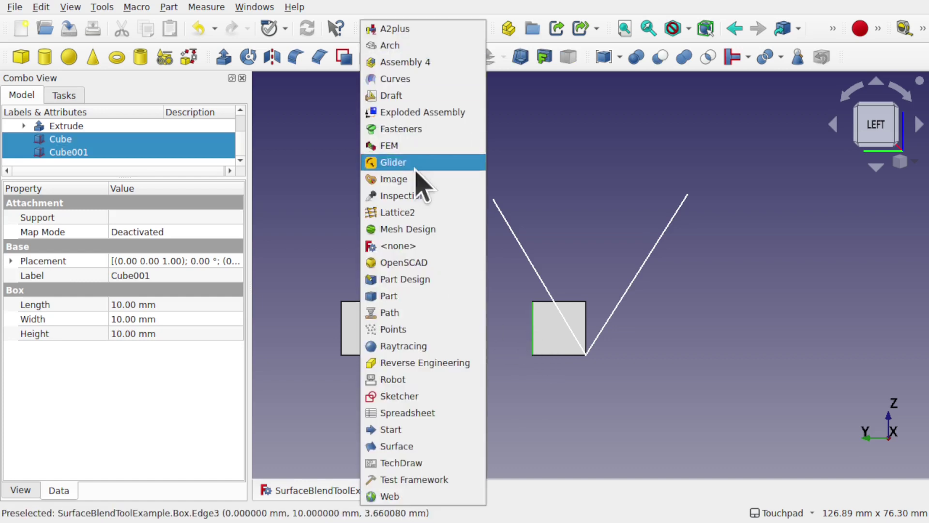
click(446, 446)
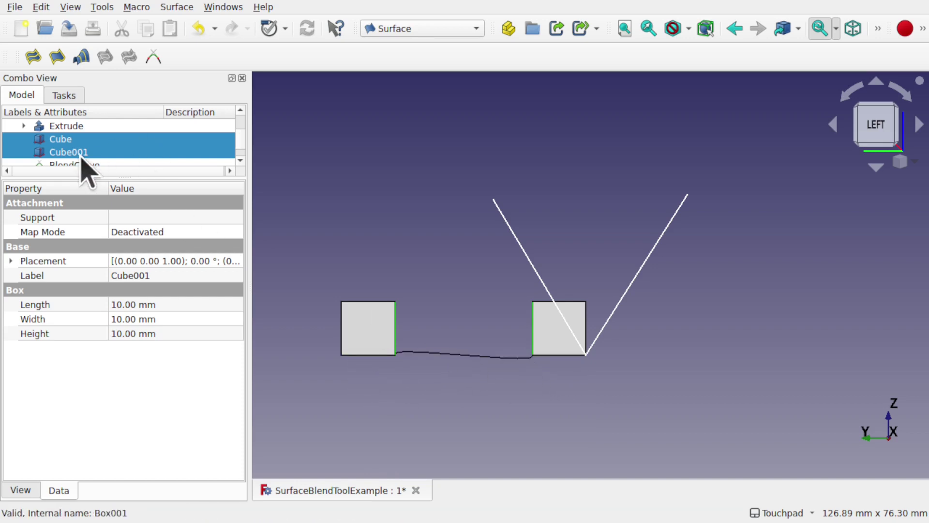
Step: Select the new blend curve between the cubes and set its End Size to -1
click(240, 160)
click(144, 153)
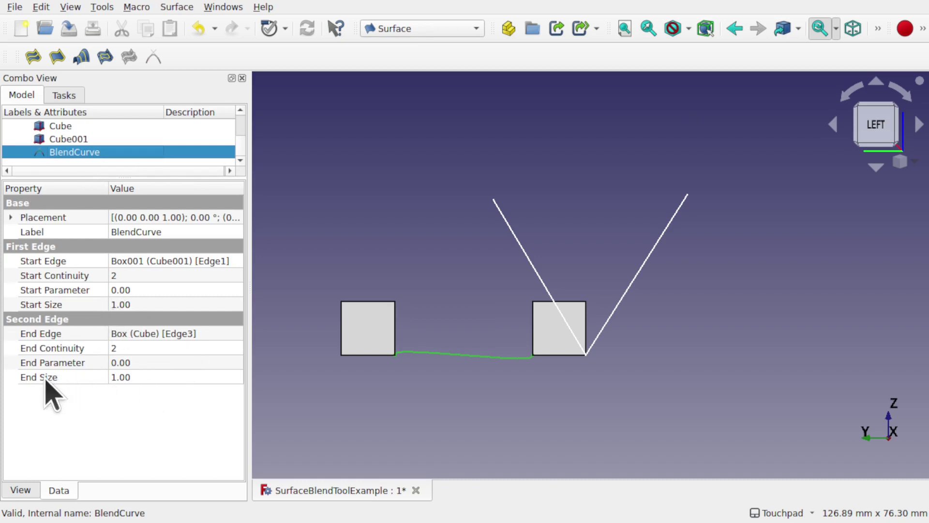
click(154, 377)
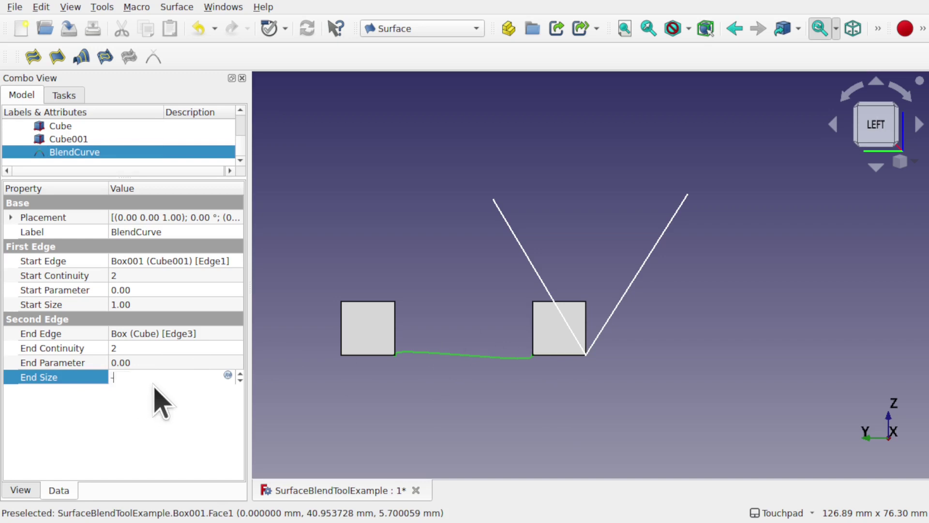
click(202, 427)
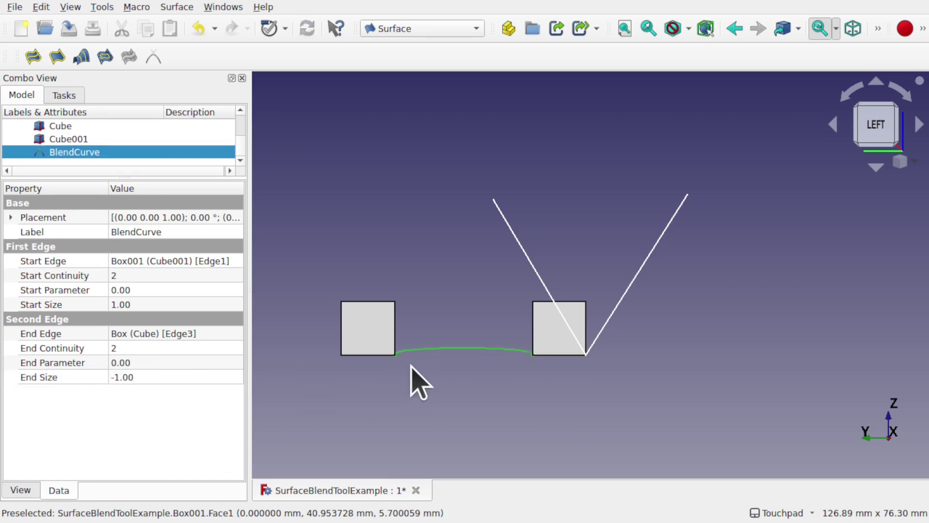
Step: Flip the blend curve's bulge by setting its Start Size to -1 and its End Size to 1
click(152, 305)
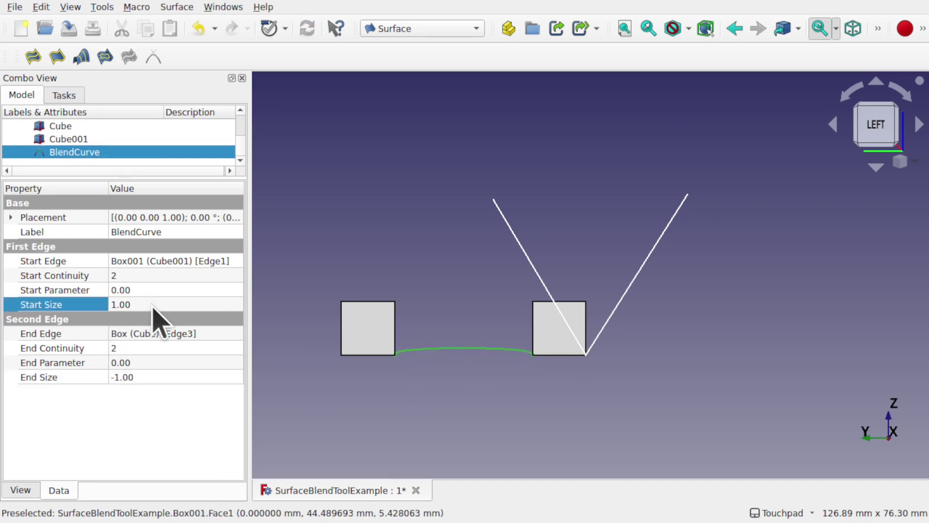
text(-1)
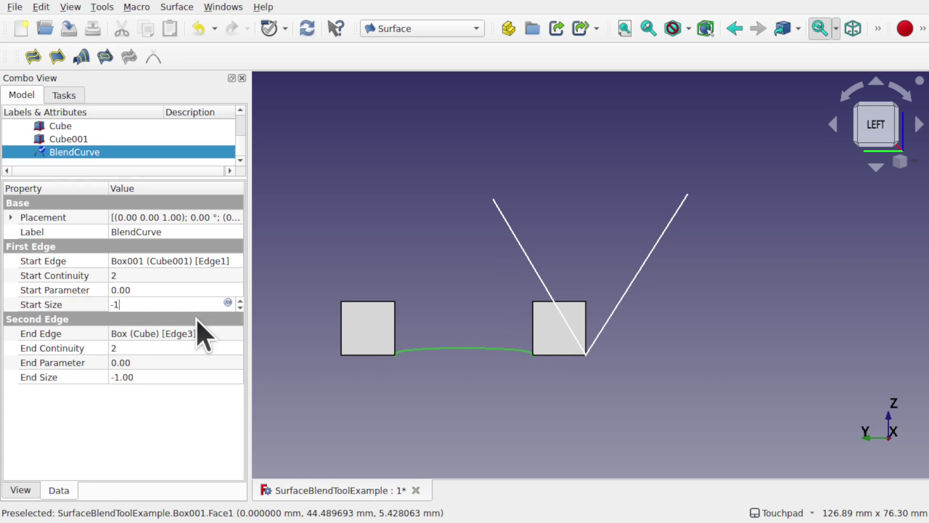
click(176, 378)
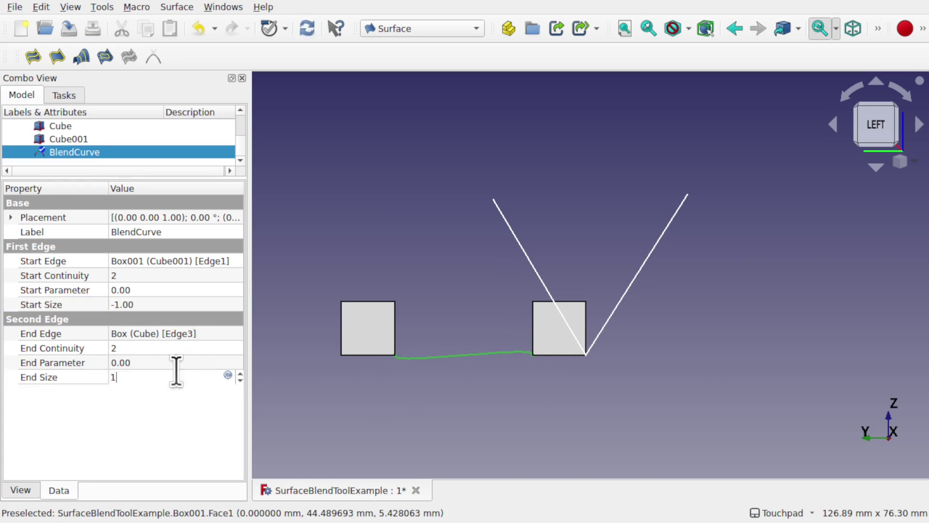
text(1)
key(Return)
click(382, 394)
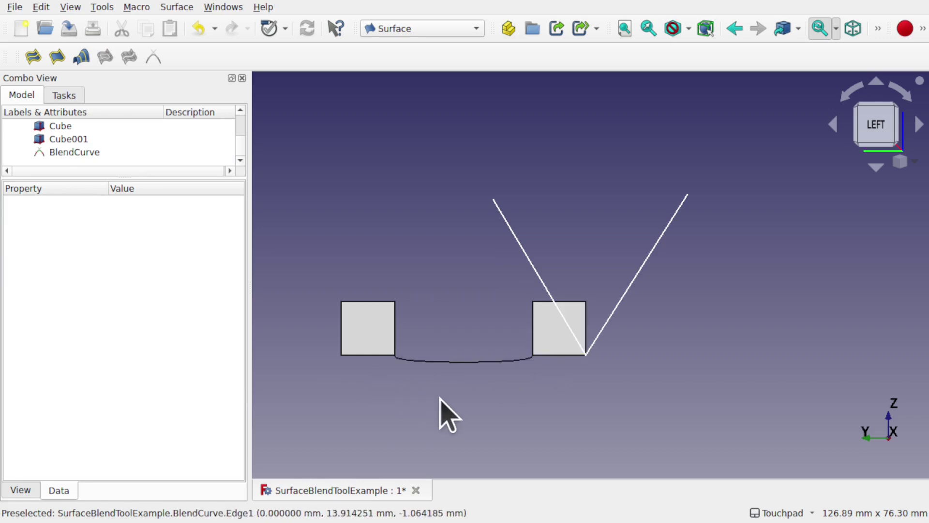
Step: Reassign the end edge of the cubes' blend curve to the V surface's slanted edge nearest the moved cube (Extrude, Edge7)
click(468, 364)
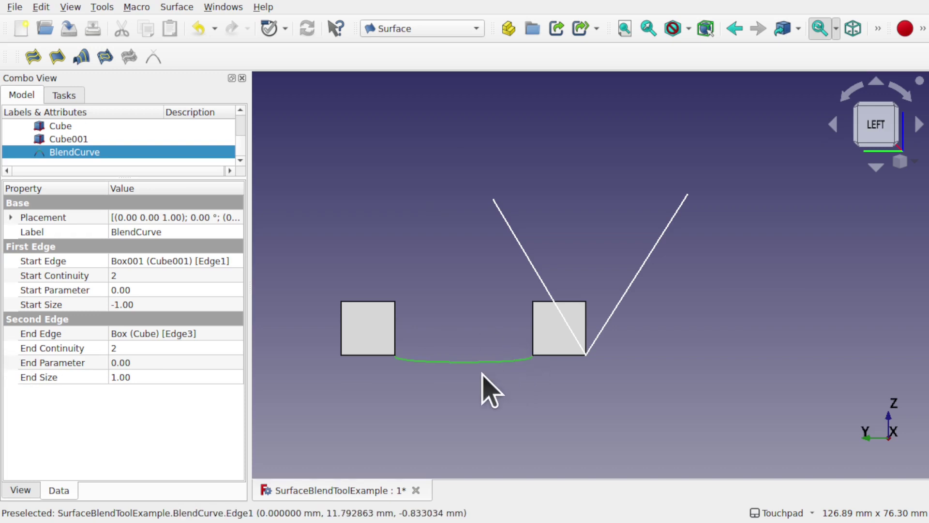
click(230, 334)
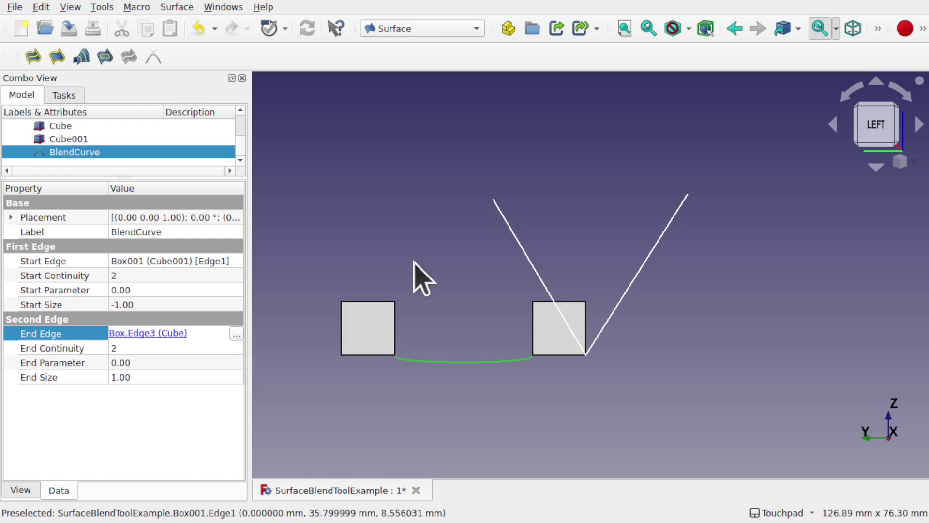
click(236, 334)
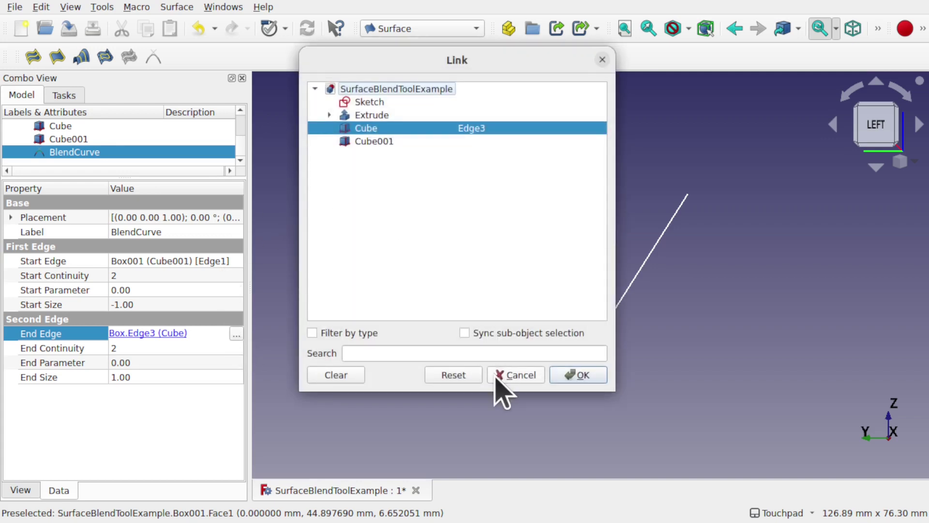
click(325, 375)
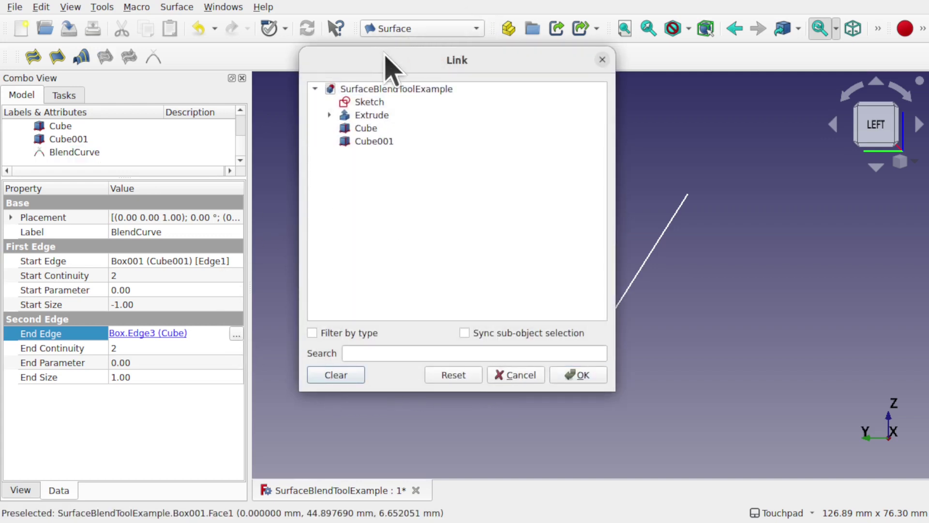
drag(386, 57, 681, 136)
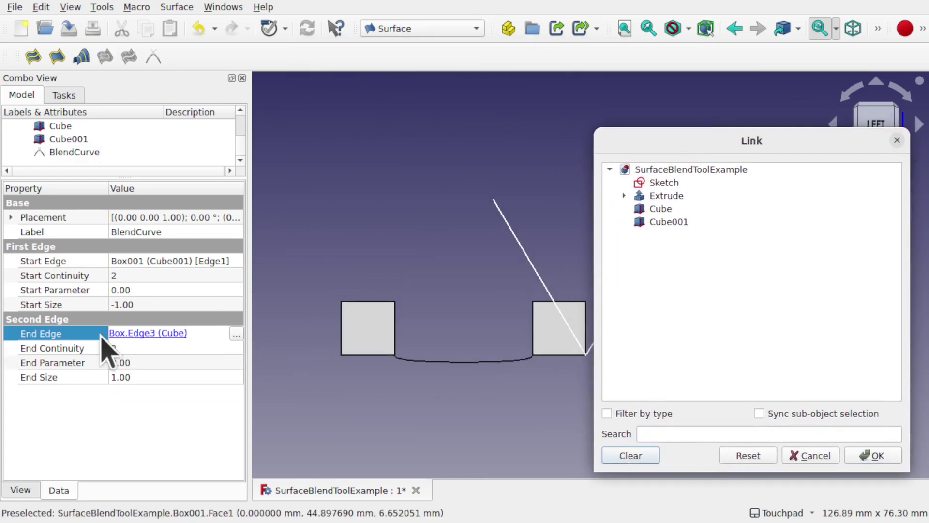
click(514, 238)
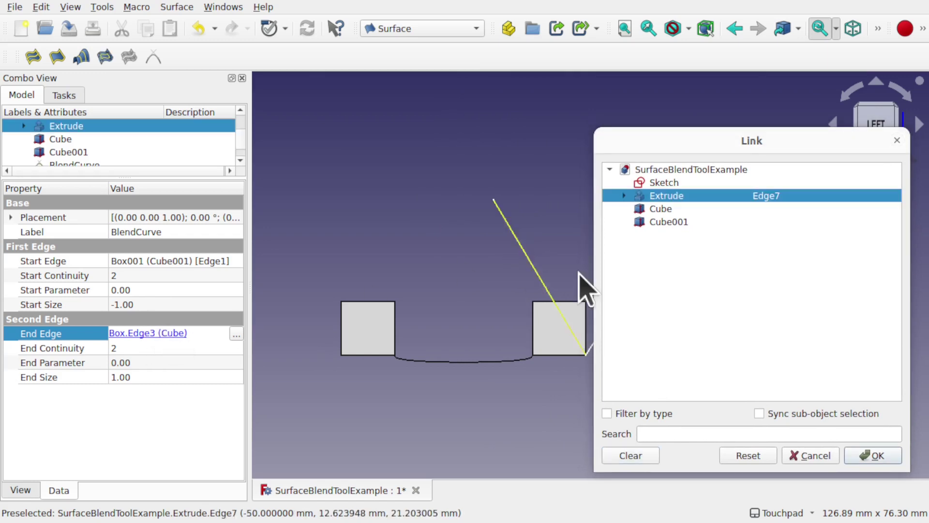
click(876, 455)
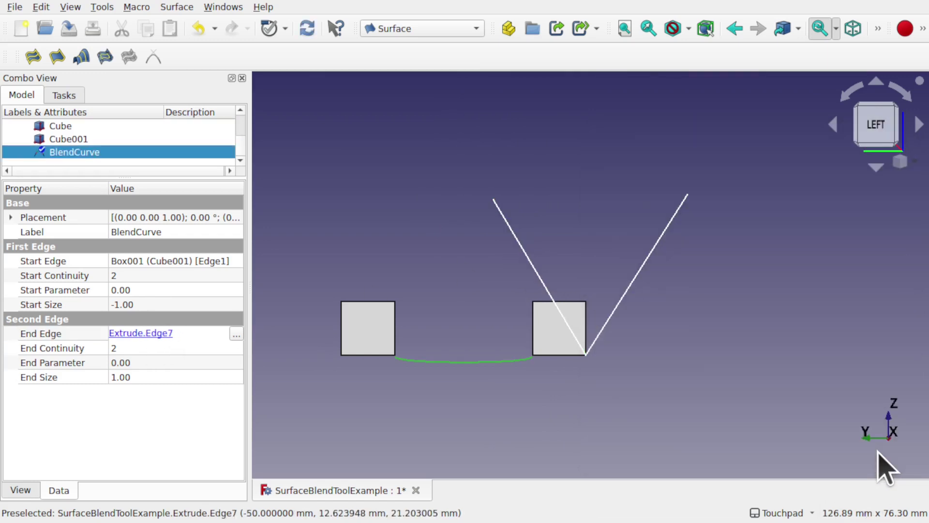
click(456, 426)
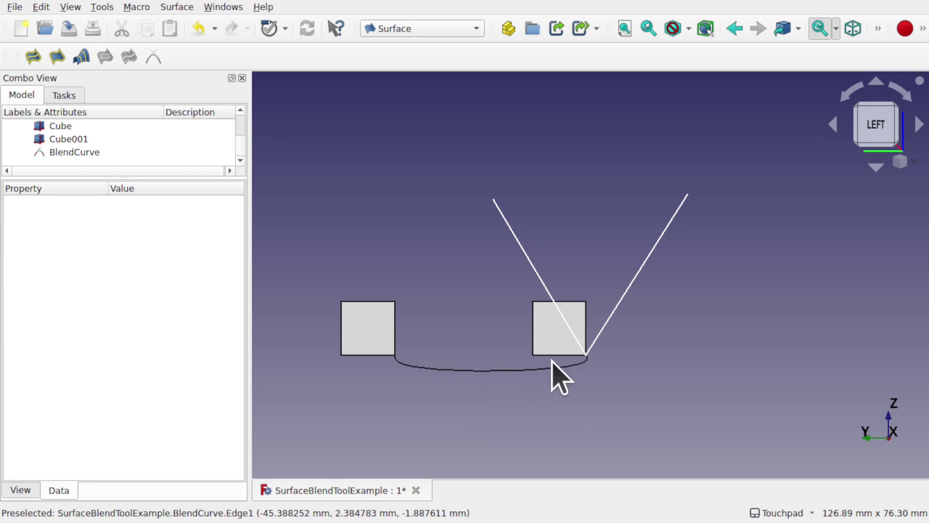
Step: Set the blend curve's End Parameter to 1 to attach it at the other end of the slanted edge
click(74, 152)
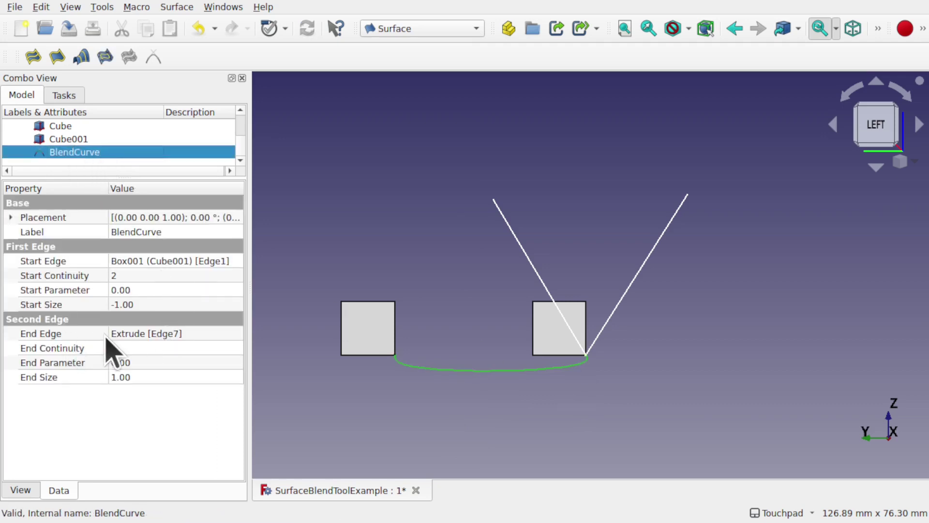
click(176, 350)
click(154, 364)
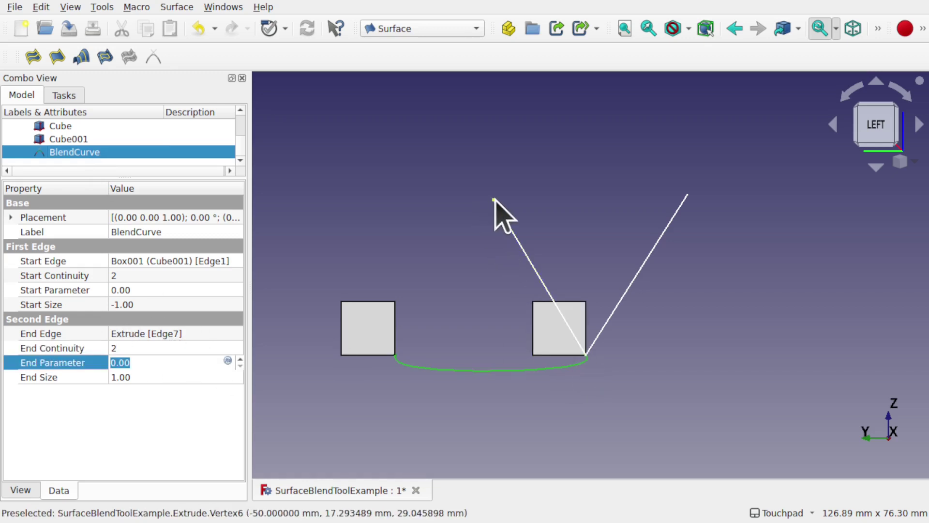
text(1)
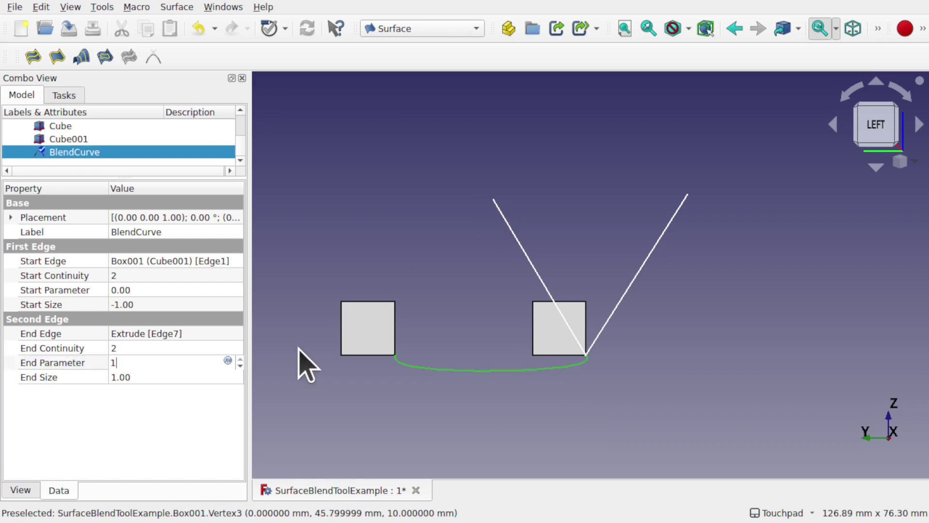
key(Return)
click(304, 360)
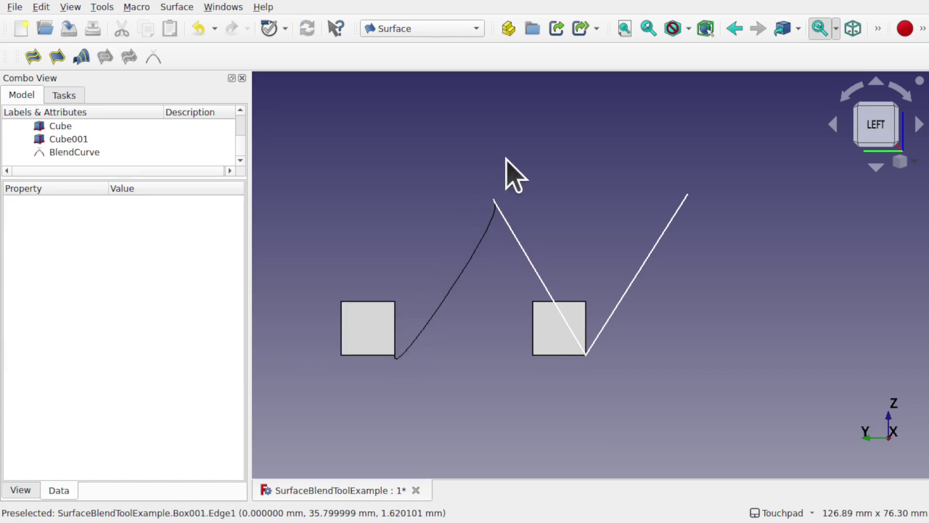
Step: Set the blend curve's Start Parameter to 1 to start it from the upper corner of the moved cube
click(74, 153)
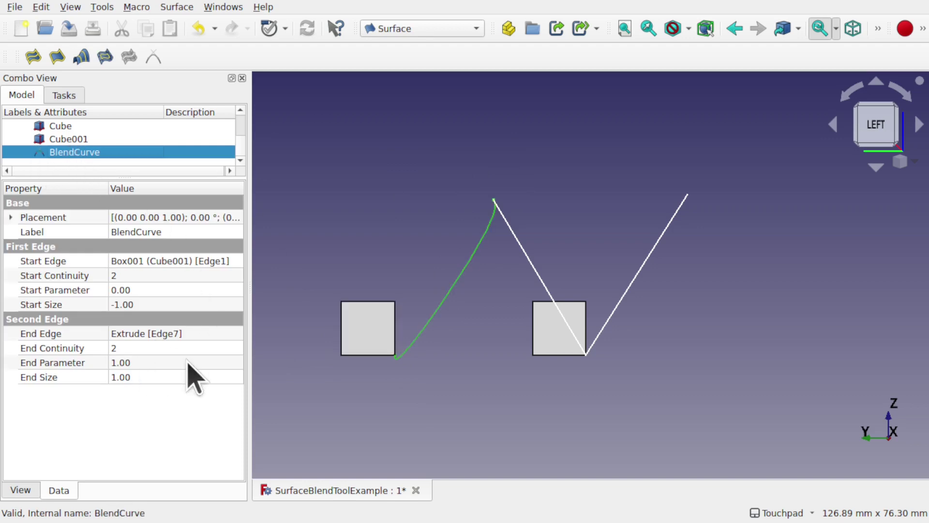
click(165, 289)
text(1)
click(292, 292)
Step: Reshape the blend curve from the moved cube by setting its Start Size to 2 and End Size to -3
click(77, 153)
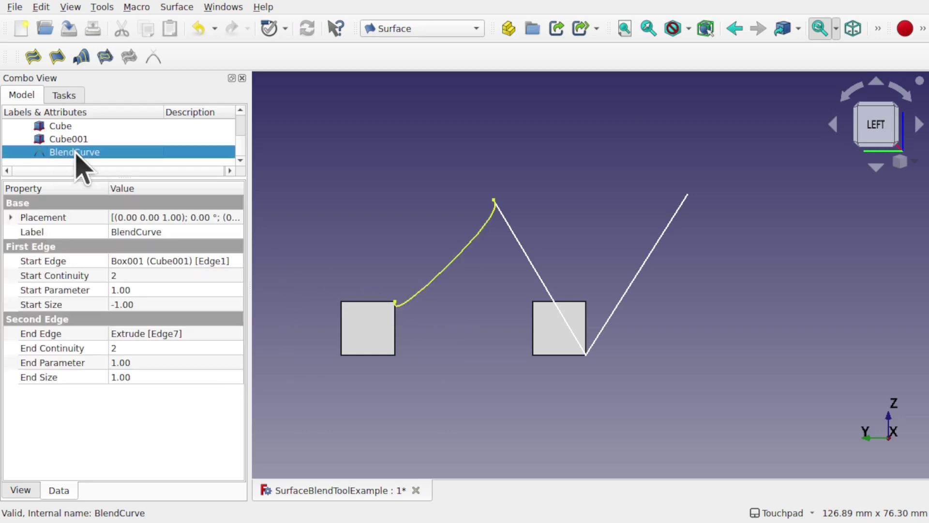
click(155, 304)
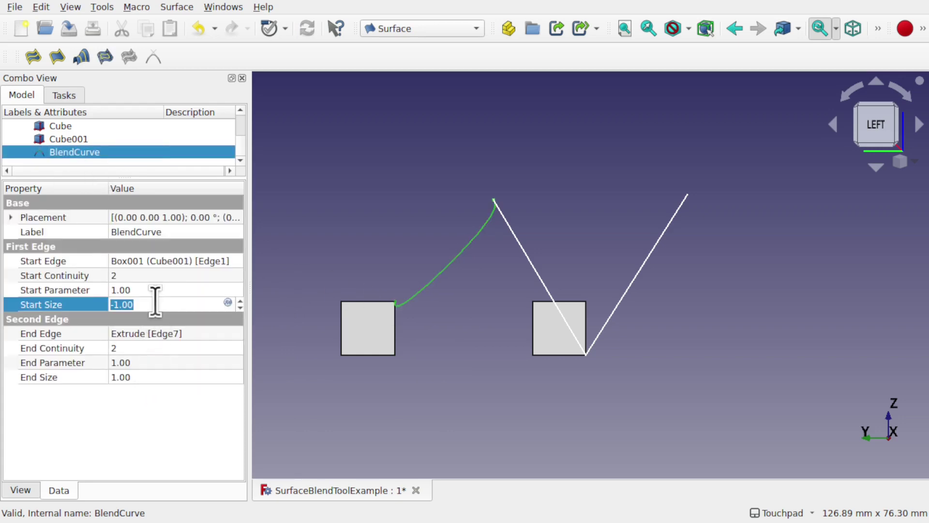
key(Down)
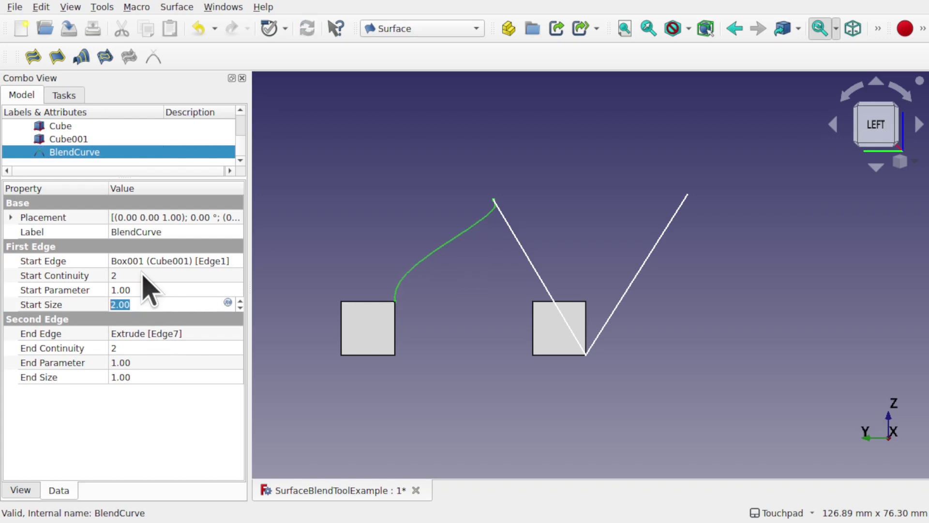
click(180, 374)
key(Up)
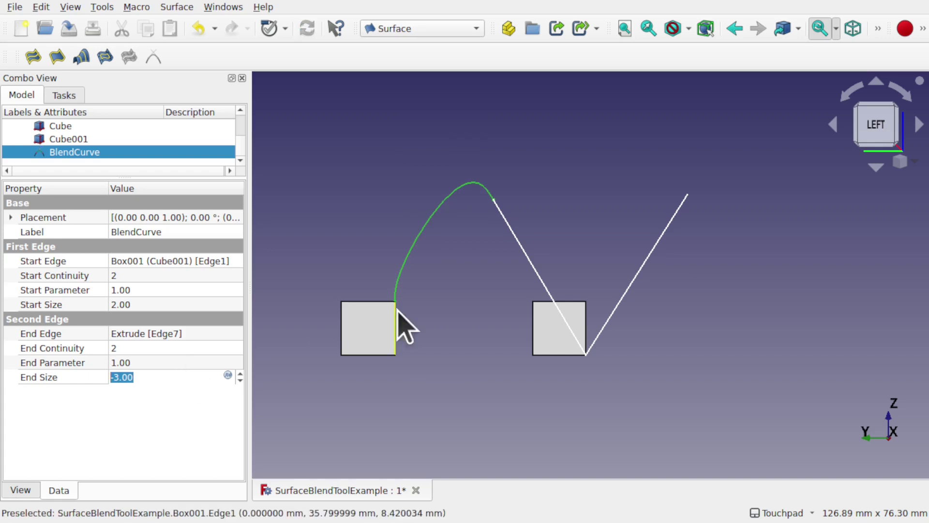
Step: Delete the blend curve and both cubes, leaving only the V-shaped surface
click(442, 332)
click(419, 239)
key(Delete)
click(359, 336)
key(Delete)
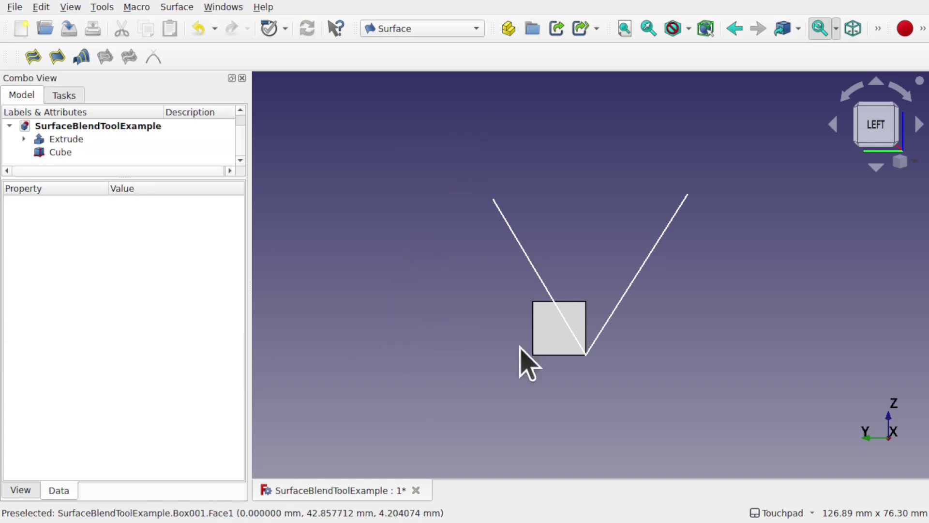
click(556, 349)
key(Delete)
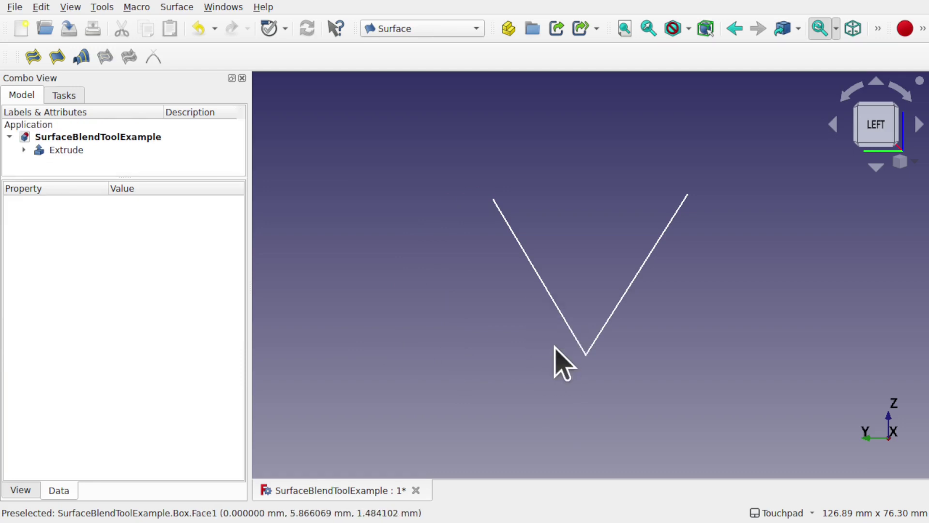
Step: Create a blend curve between the two slanted edges at the near end of the V surface, starting from Edge7 and ending at Edge4
alt+drag(596, 353, 542, 401)
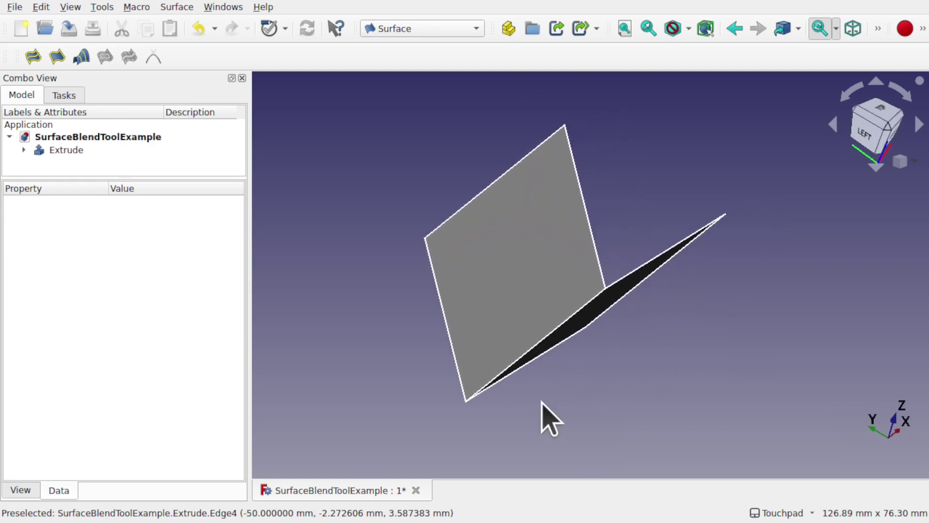
click(451, 335)
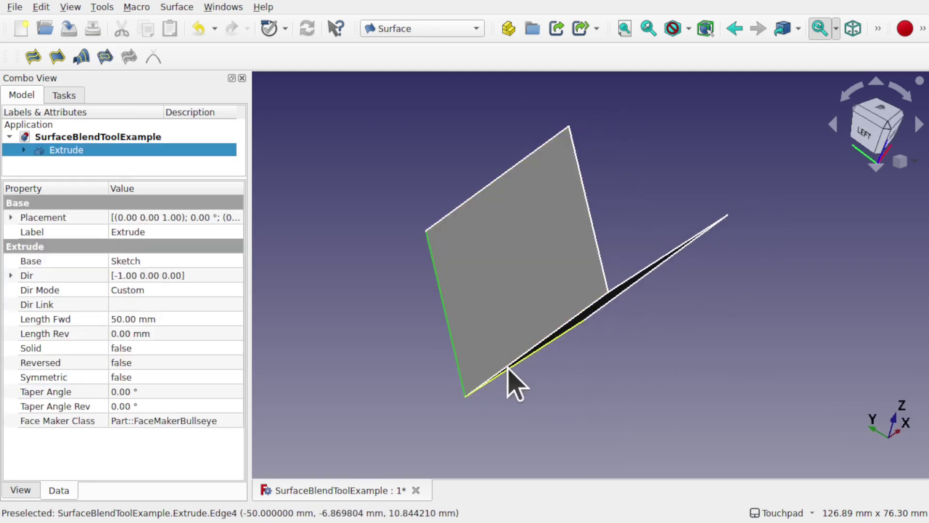
alt+drag(507, 367, 555, 350)
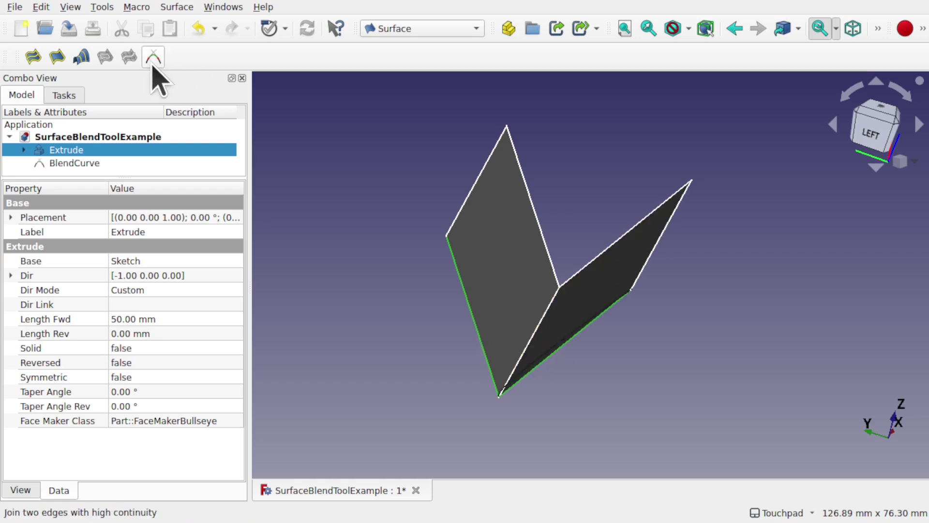
click(543, 378)
Step: Set the new blend curve's Start Parameter to 1 so it spans the V surface's opening
click(538, 363)
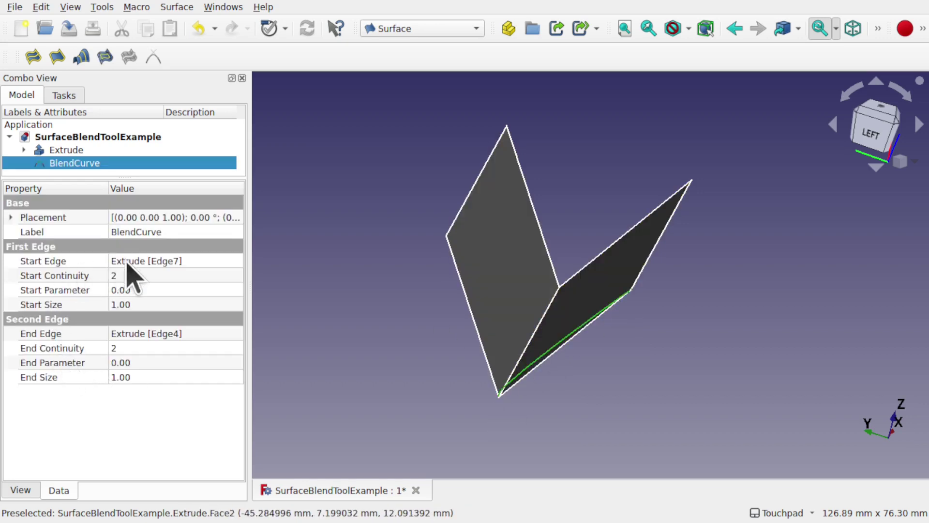
click(156, 290)
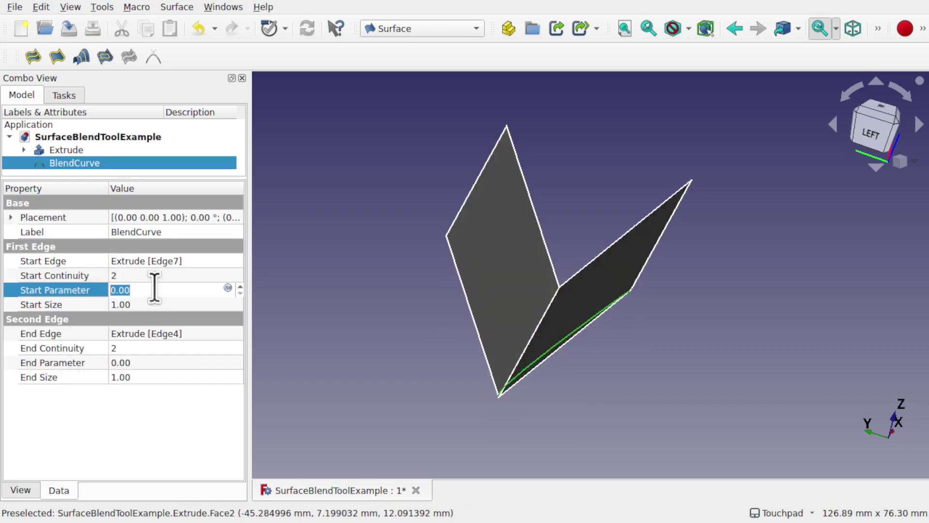
text(1)
key(Return)
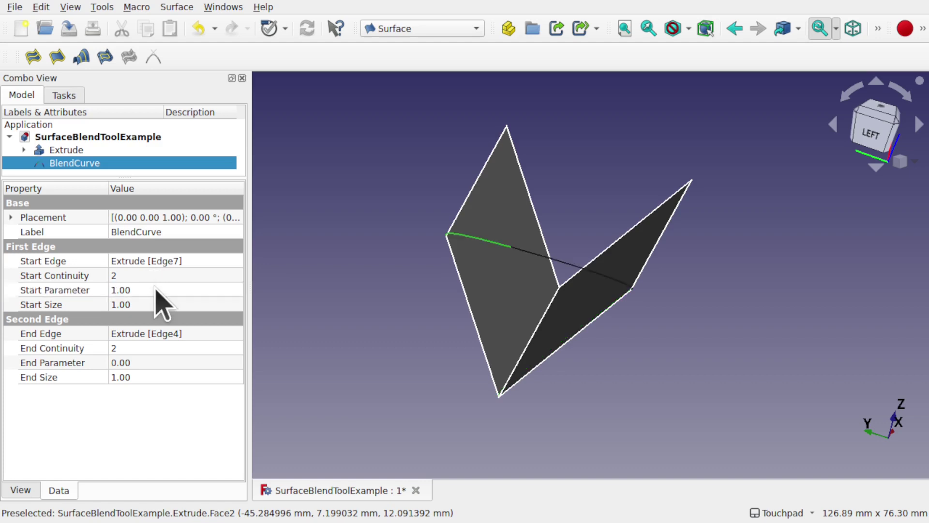
click(356, 325)
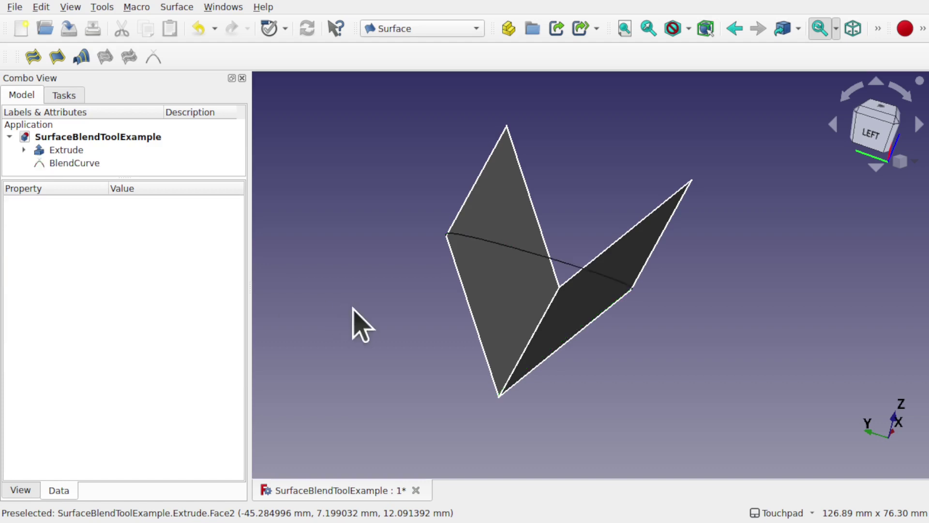
Step: Set both the Start Size and End Size of the blend curve across the V's near end to 2
click(536, 257)
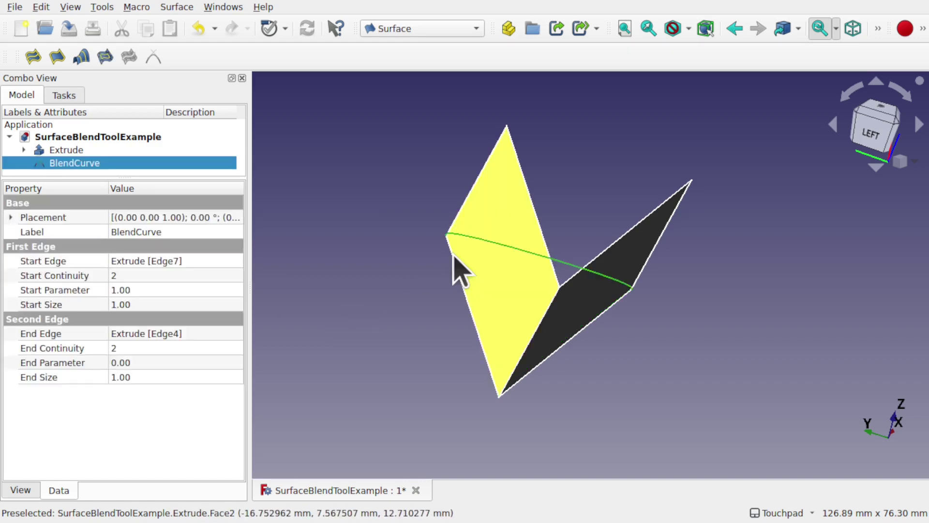
click(152, 305)
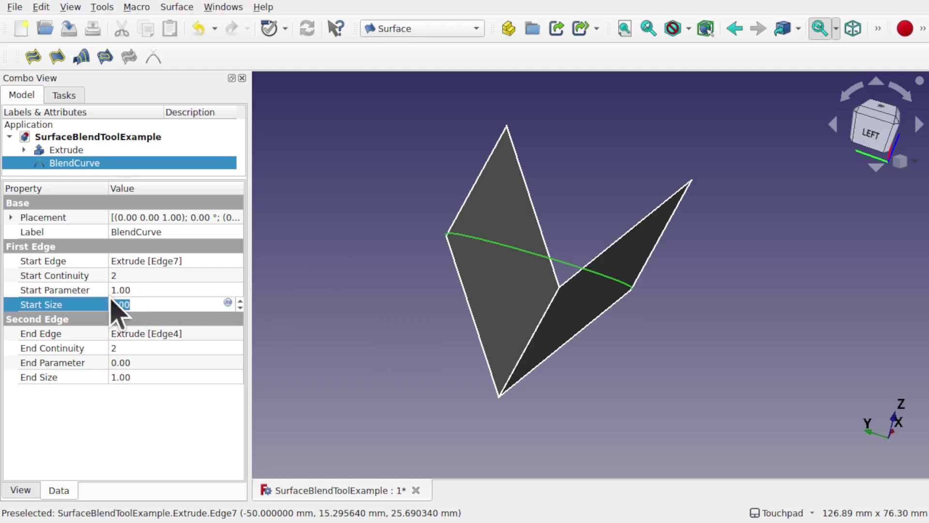
text(2)
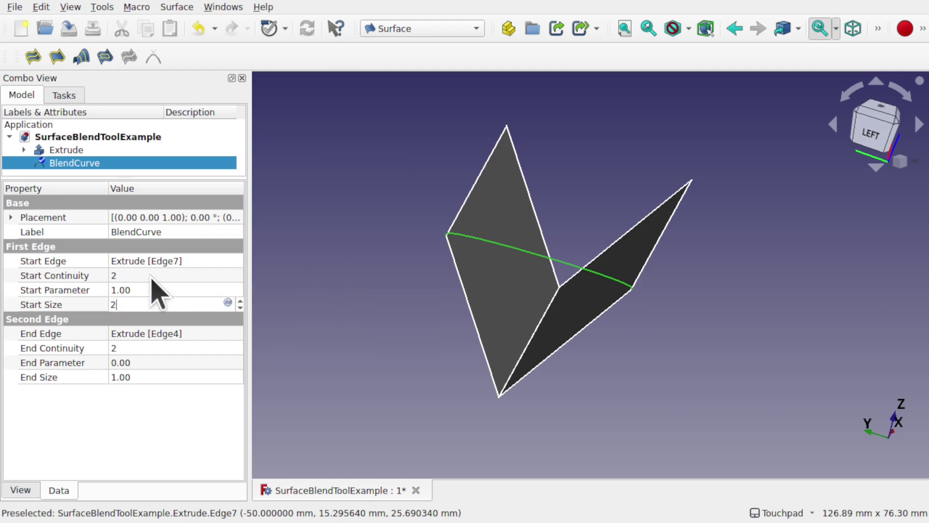
click(158, 376)
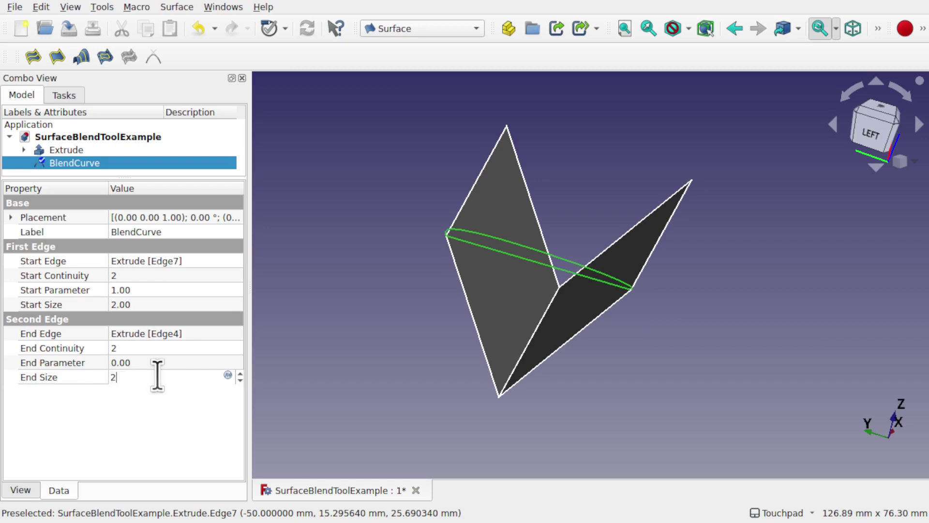
click(330, 386)
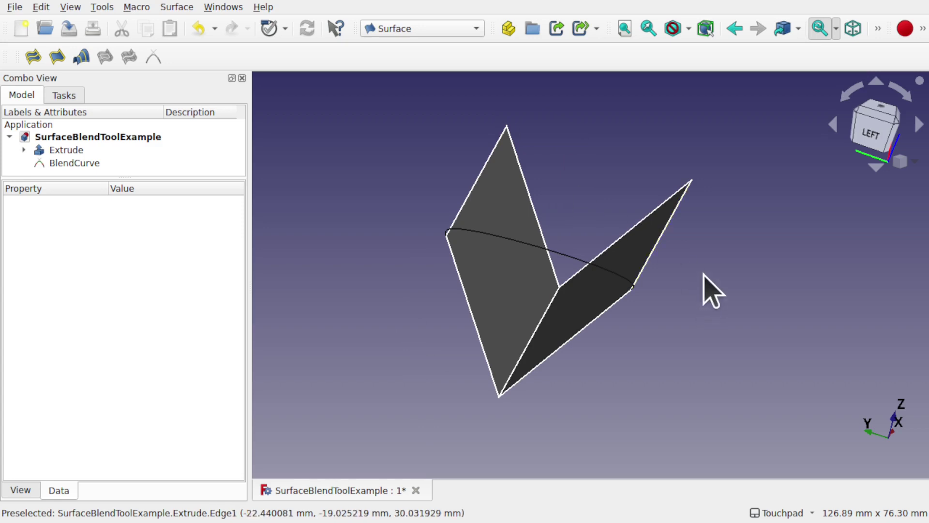
Step: Create a second blend curve between the two slanted edges at the V surface's far end and enlarge the model tree
click(534, 204)
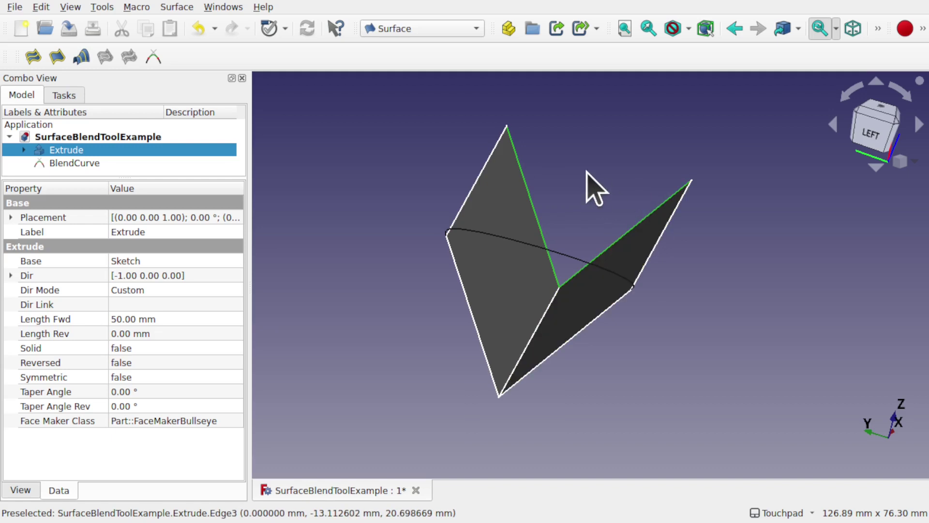
click(153, 58)
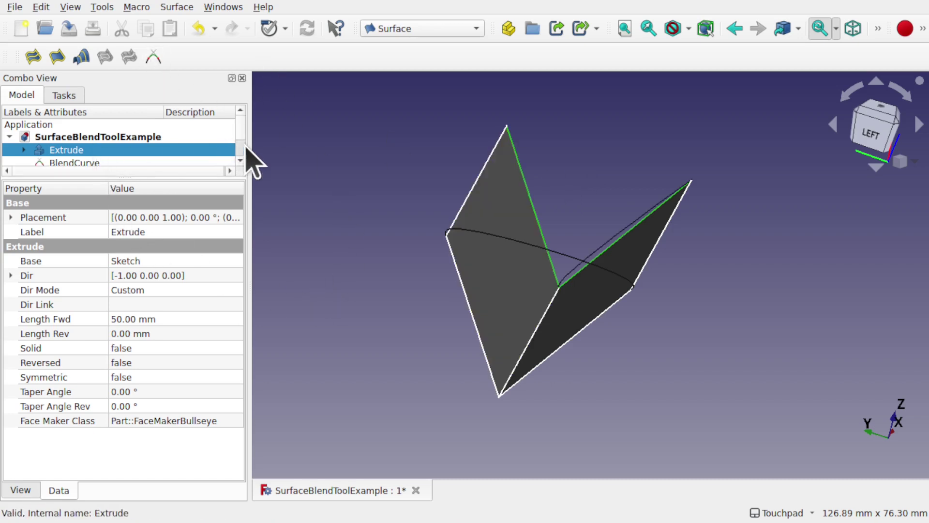
scroll(245, 162, down, 1)
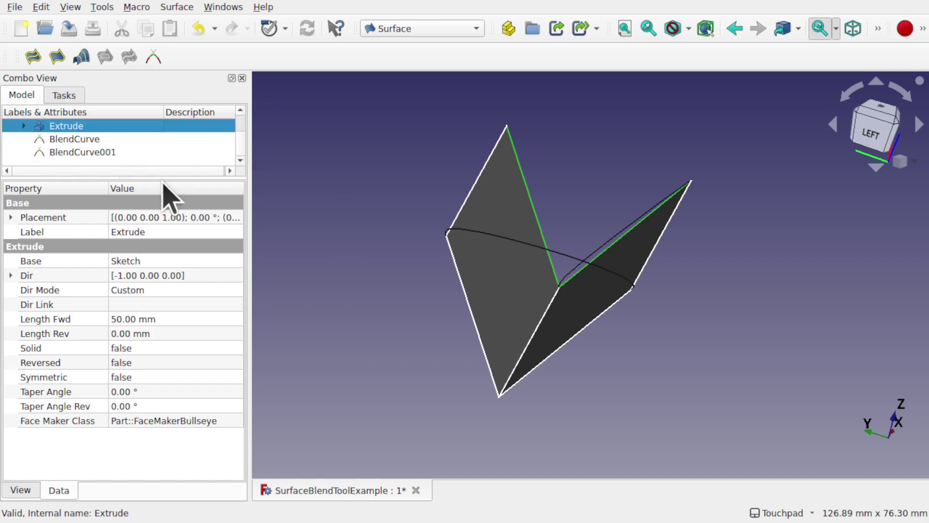
drag(163, 176, 163, 205)
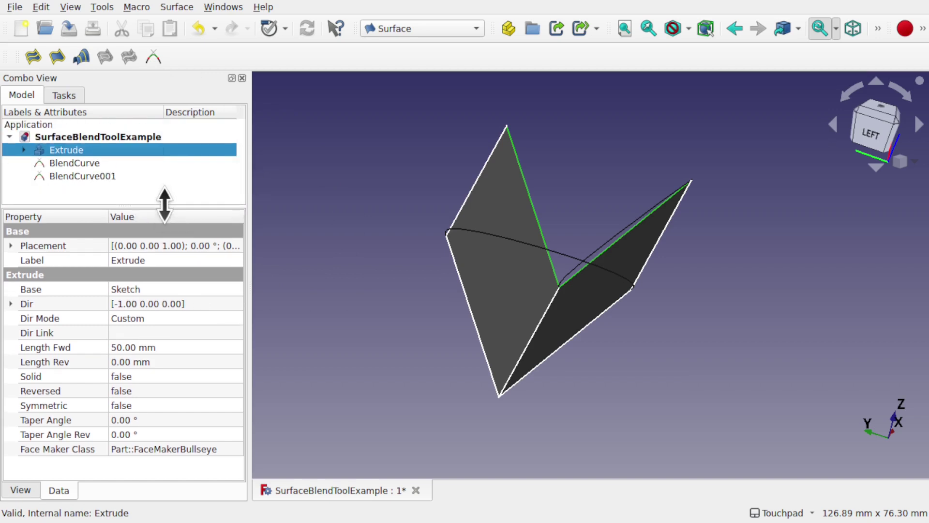
Step: Set the Start Parameter of the blend curve at the V surface's far end to 1
click(97, 176)
click(154, 318)
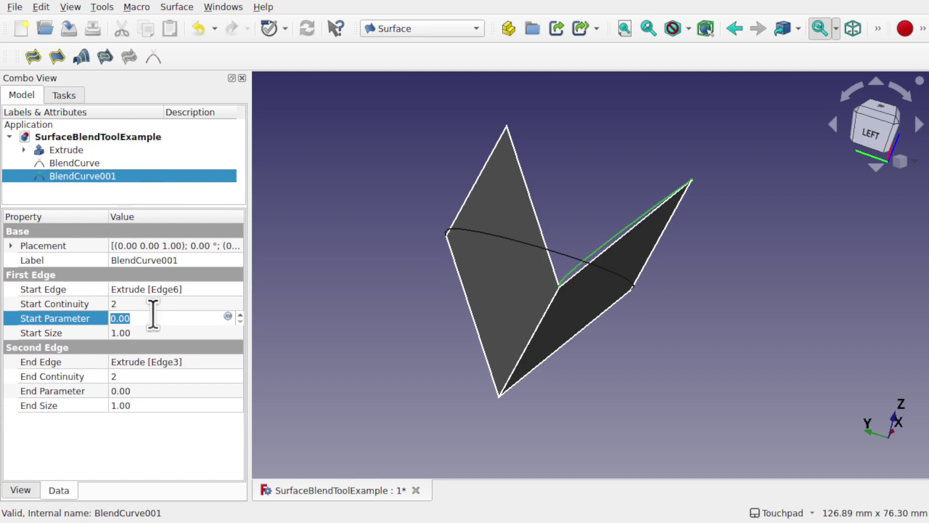
text(1)
key(Return)
Step: Set both the Start Size and End Size of the far-end blend curve to 2 and clear the selection
click(154, 332)
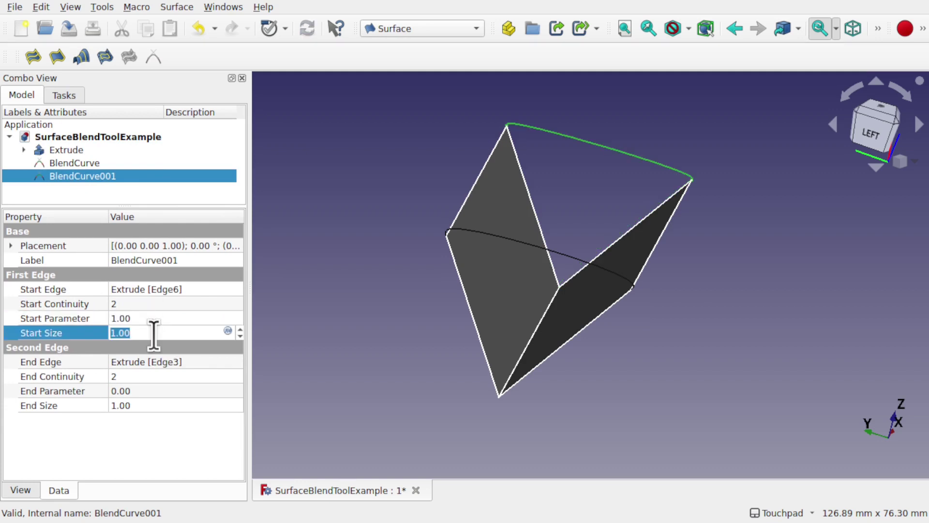
text(2)
key(Return)
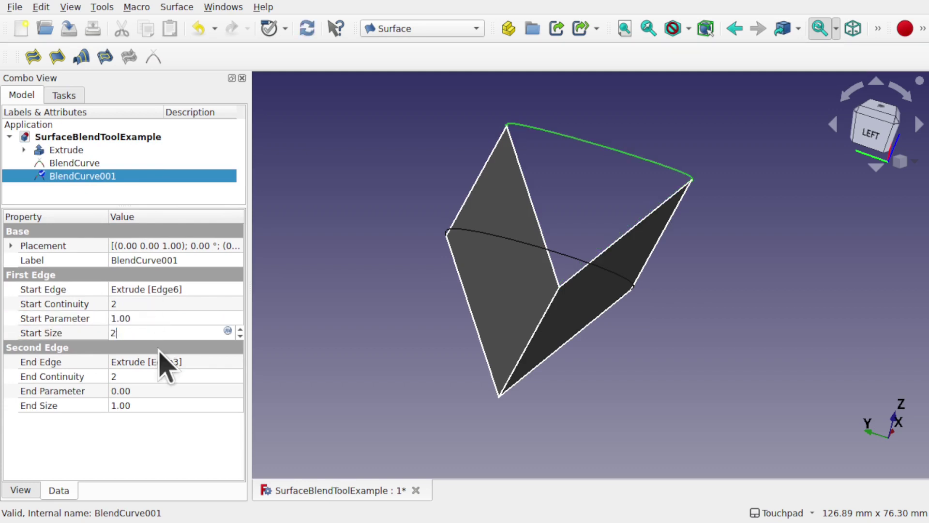
click(162, 405)
key(Return)
click(433, 358)
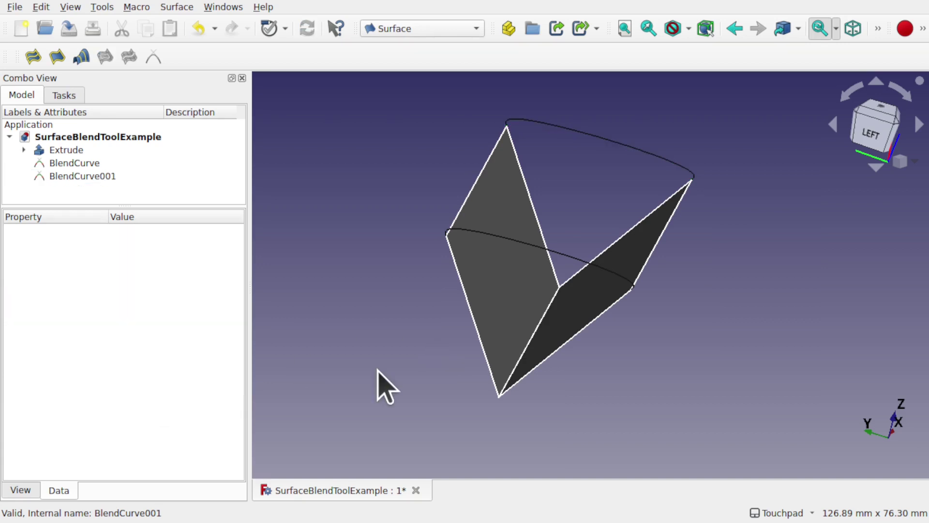
Step: Create a Filling surface closing the V's near end, bounded by Extrude Edge7, Extrude Edge4 and the near blend curve
click(32, 58)
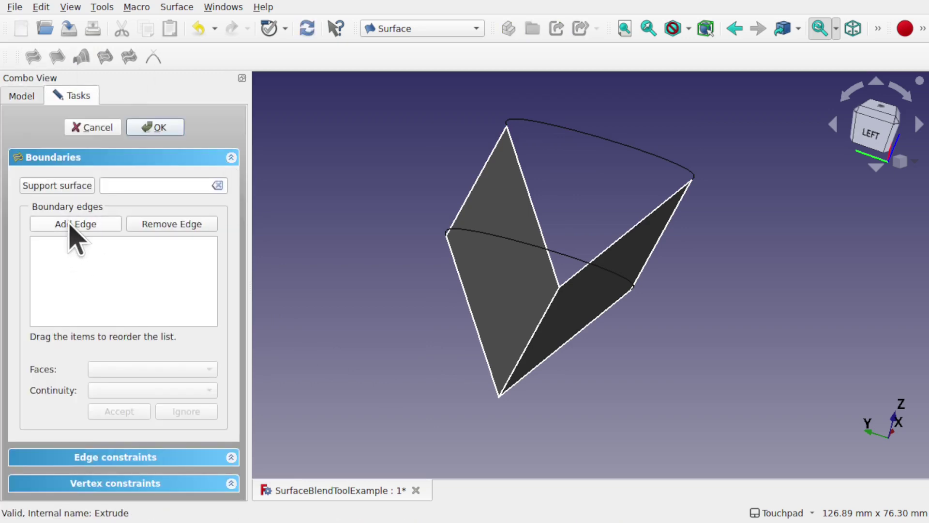
click(484, 350)
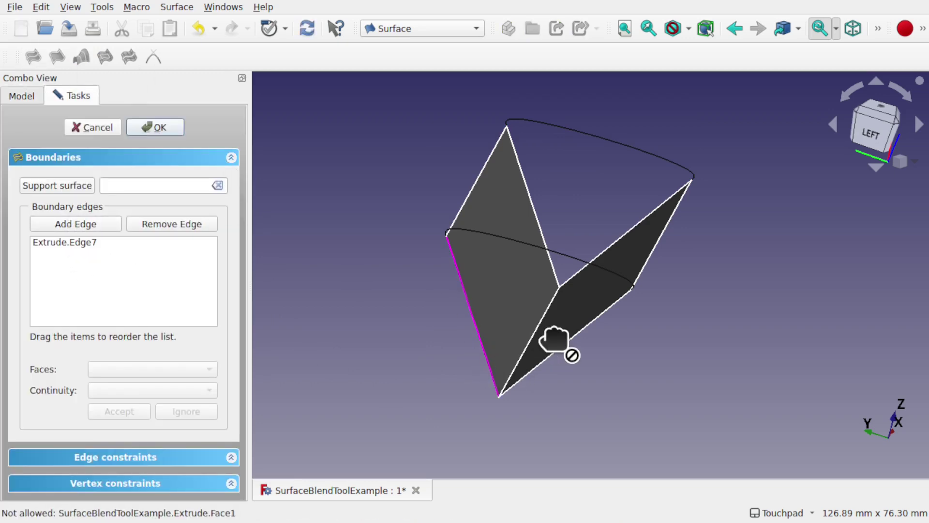
click(561, 346)
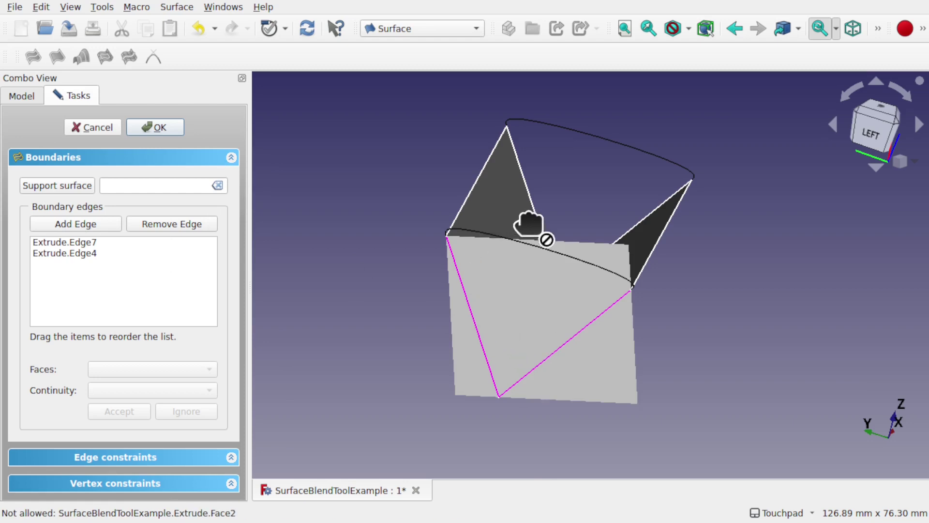
click(546, 249)
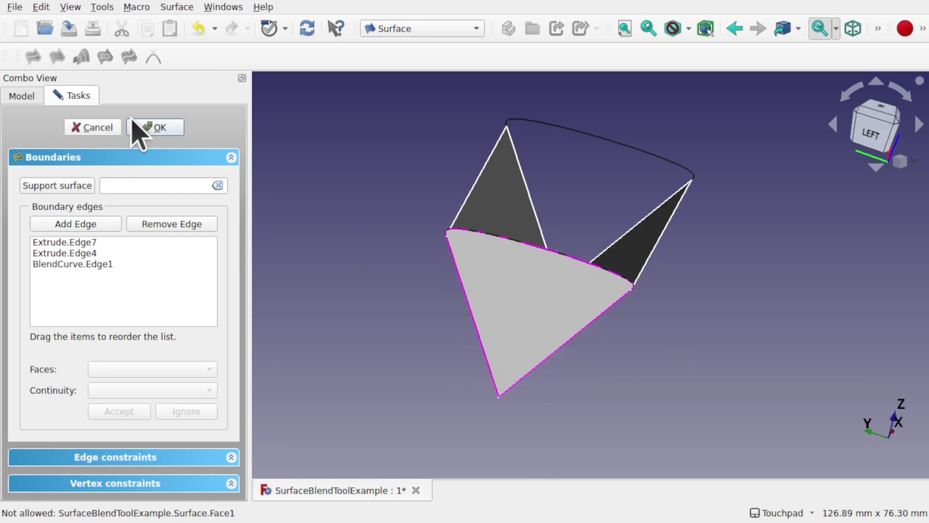
click(153, 126)
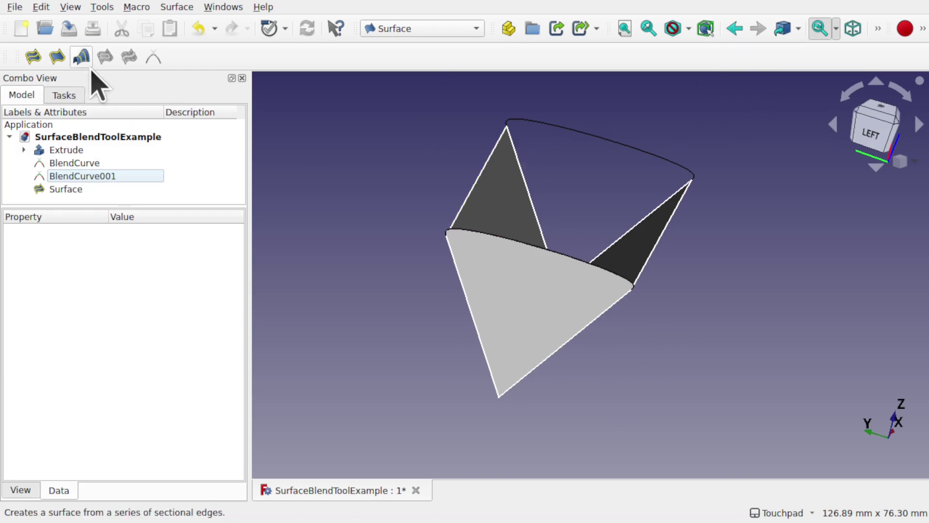
Step: Create a Filling surface closing the V's far end, bounded by Extrude Edge6, the far blend curve and Extrude Edge3
click(33, 58)
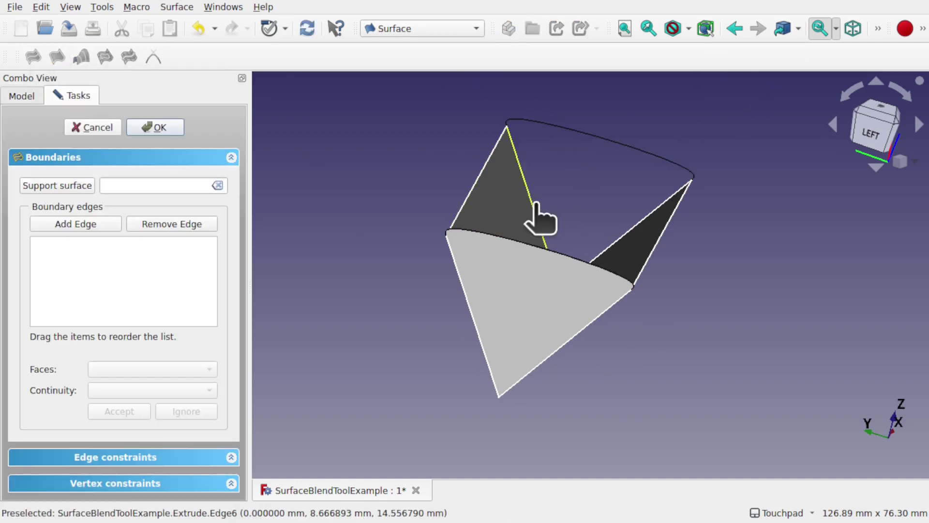
click(541, 217)
click(628, 149)
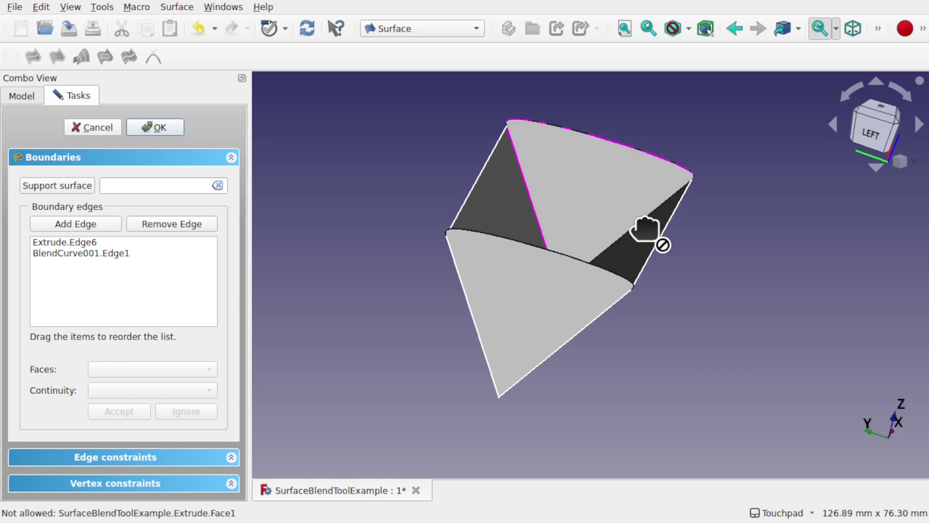
middle_drag(639, 222, 518, 276)
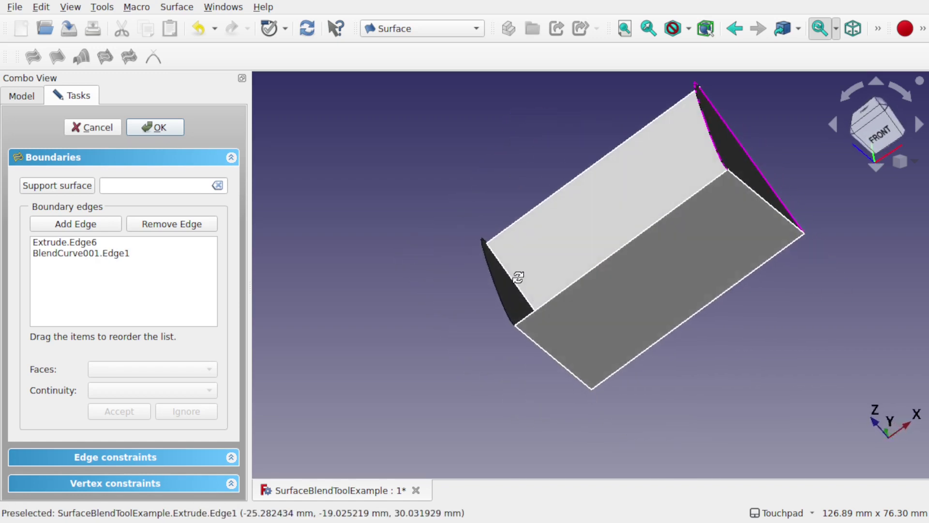
click(769, 216)
middle_drag(716, 222, 743, 242)
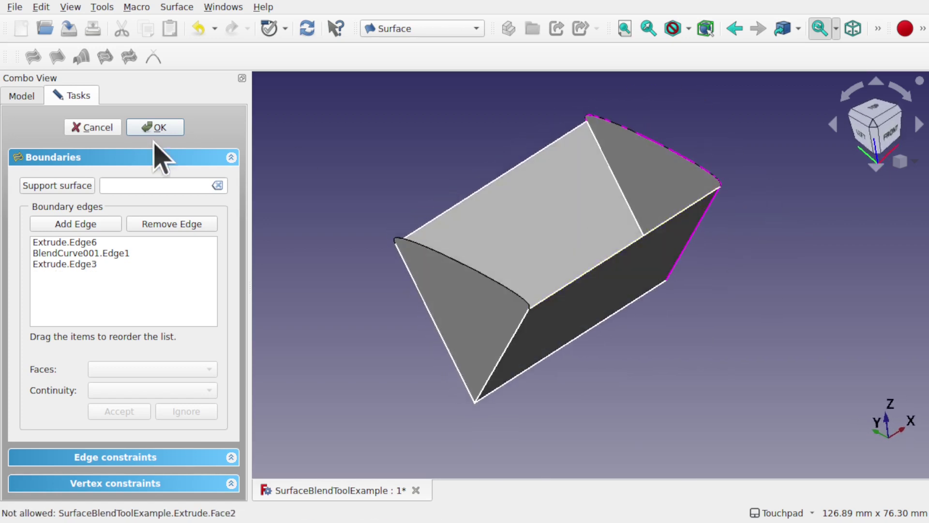
click(151, 128)
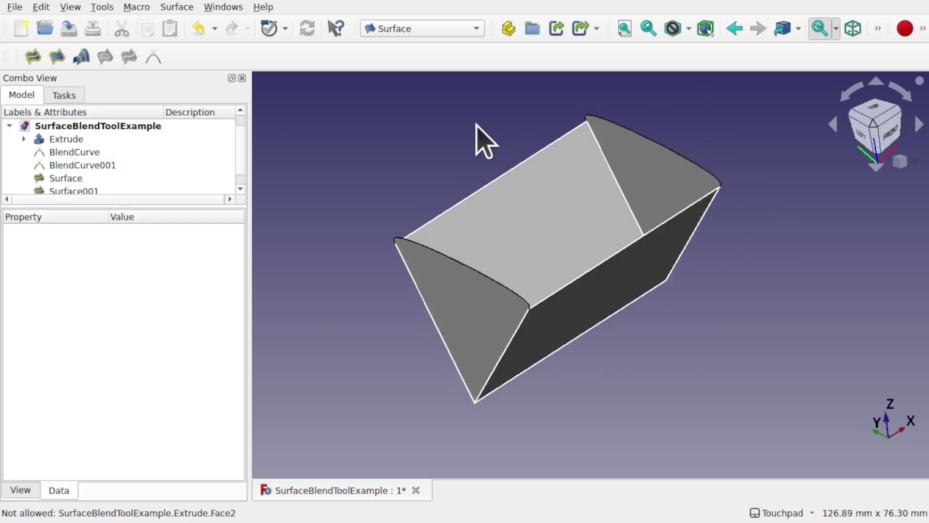
middle_drag(475, 124, 484, 150)
middle_drag(584, 208, 615, 245)
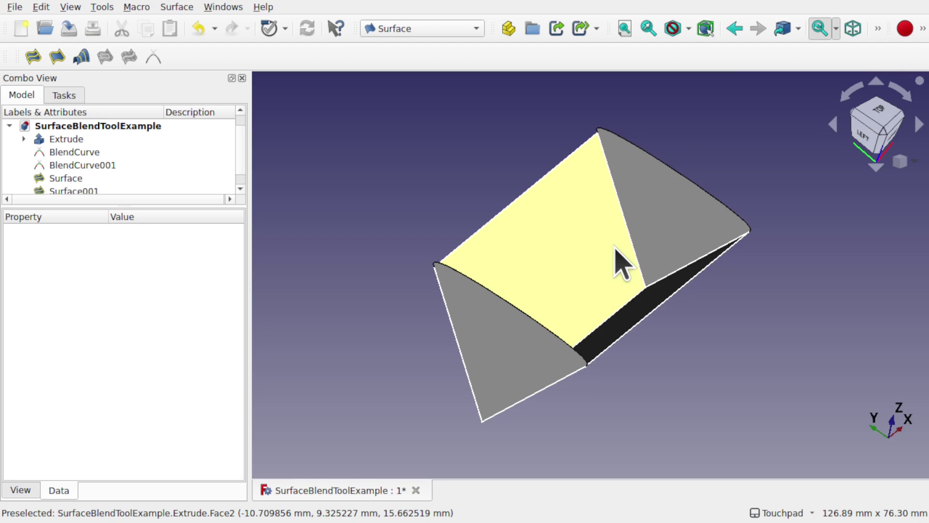
click(33, 57)
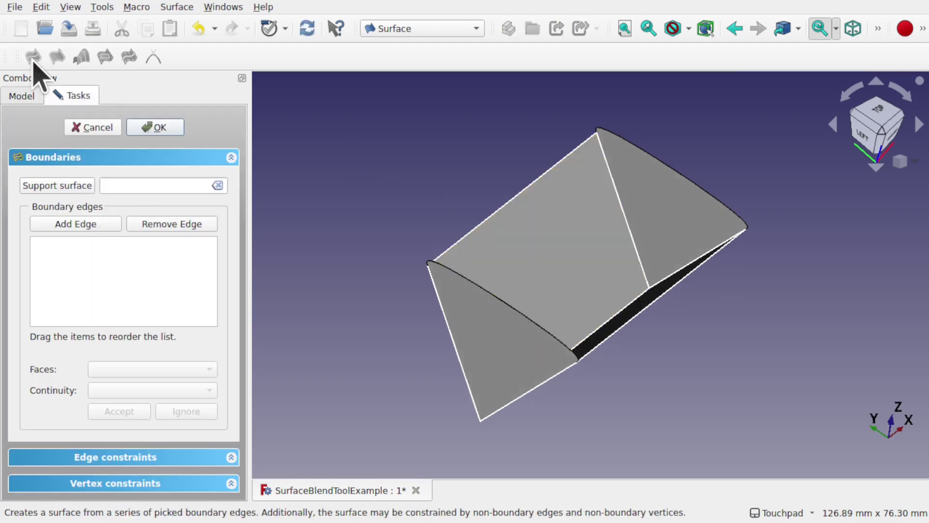
click(533, 322)
click(632, 317)
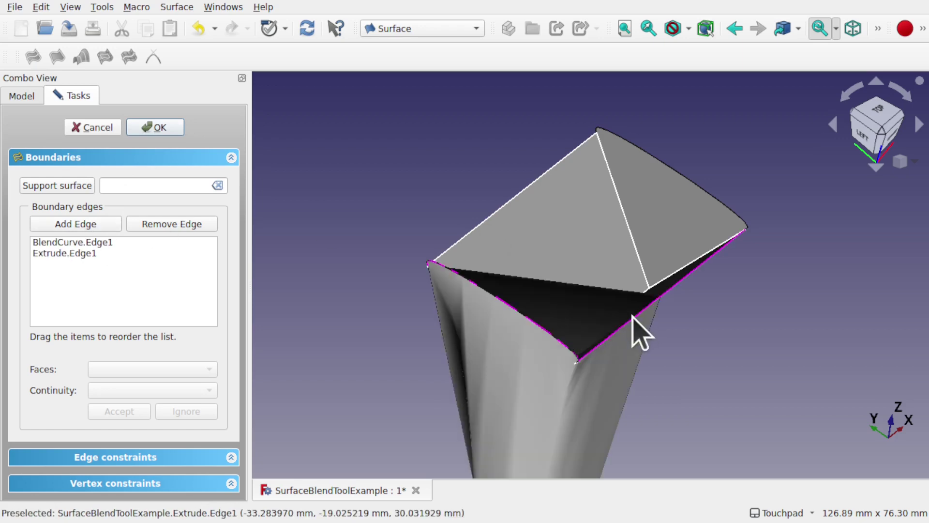
click(677, 170)
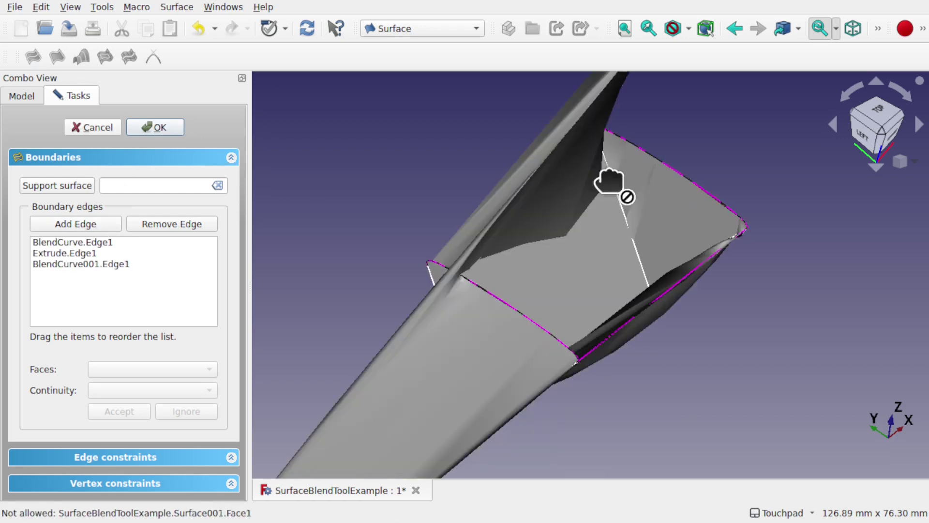
click(94, 128)
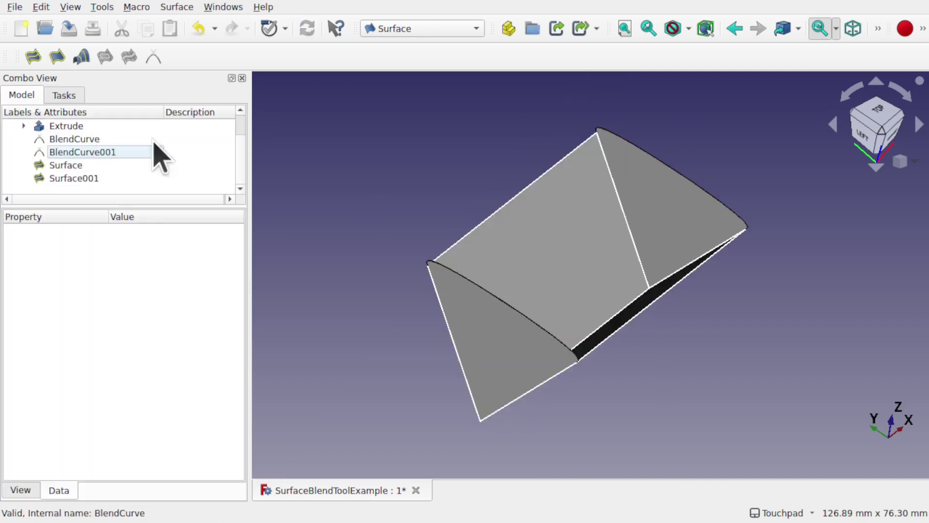
Step: Cover the V's open top with a Stretch boundary-curve surface using both blend curves and the two upper long edges of the extrusion
click(57, 57)
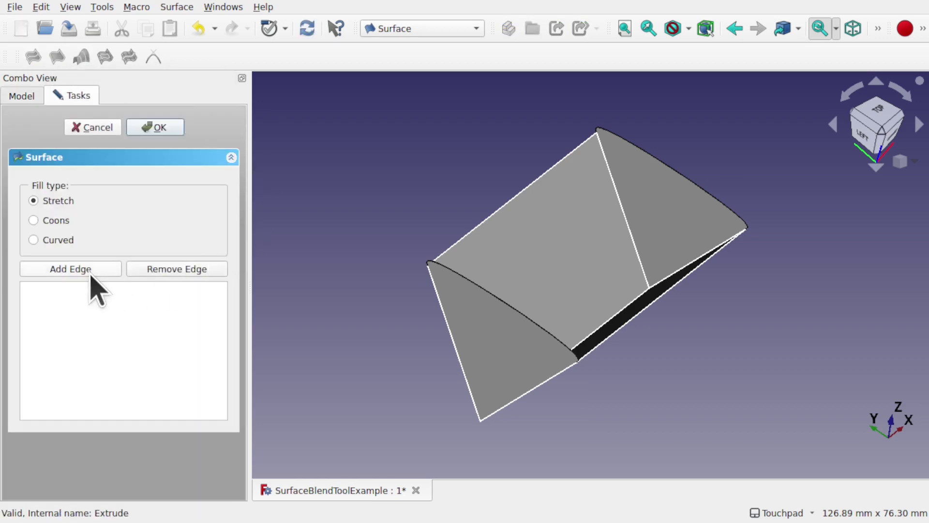
click(70, 268)
click(506, 313)
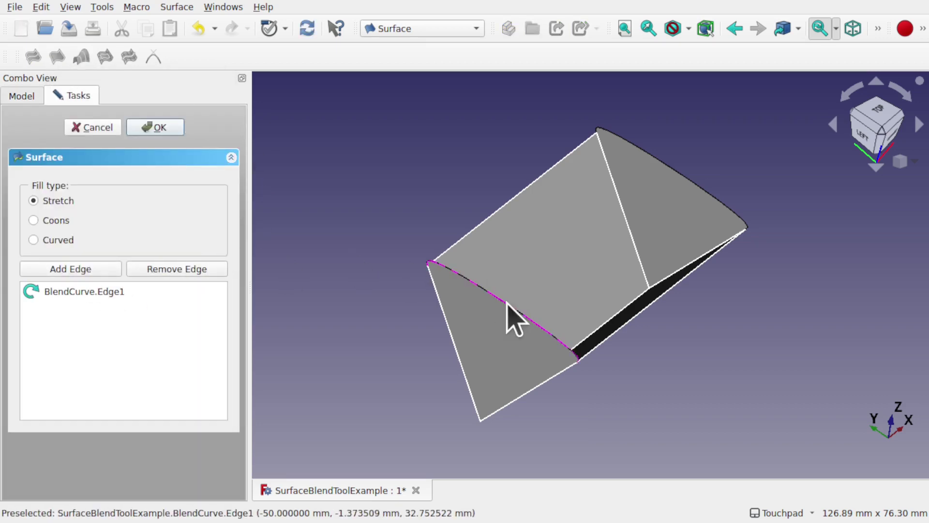
click(629, 320)
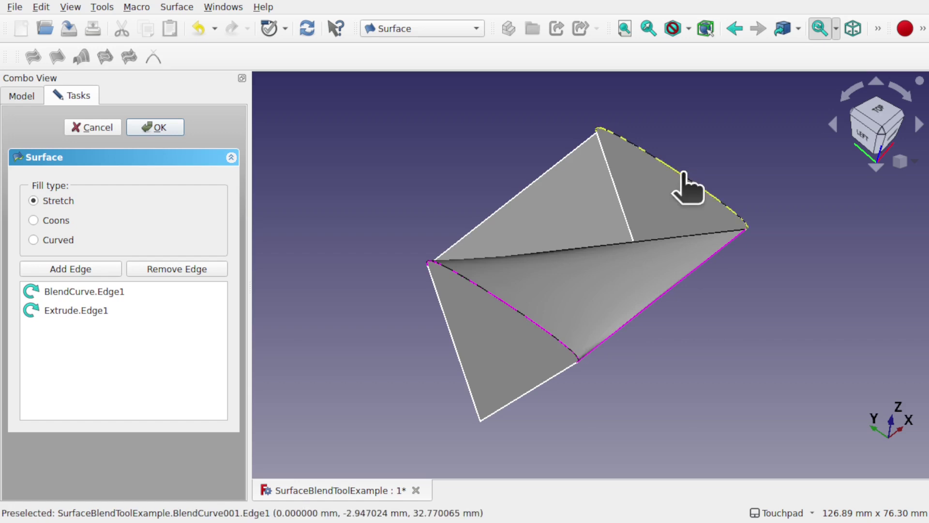
click(679, 174)
middle_drag(489, 191, 561, 261)
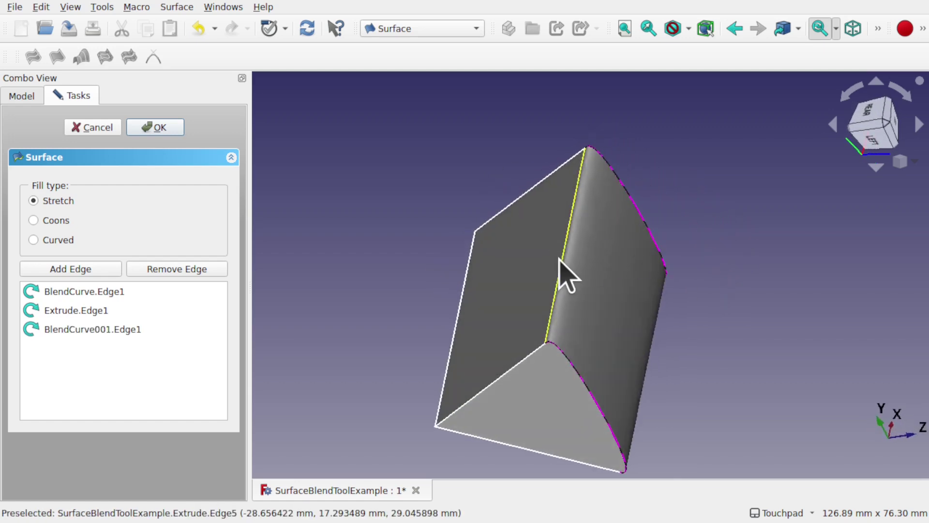
click(560, 261)
alt+drag(653, 270, 590, 262)
click(154, 127)
Step: Delete the stretched surface covering the V's open top
shift+drag(635, 238, 592, 156)
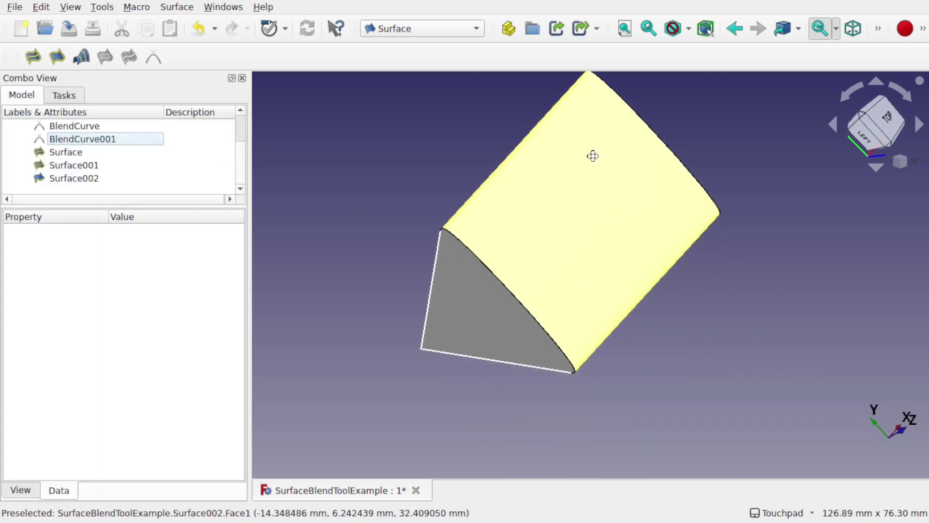
click(600, 238)
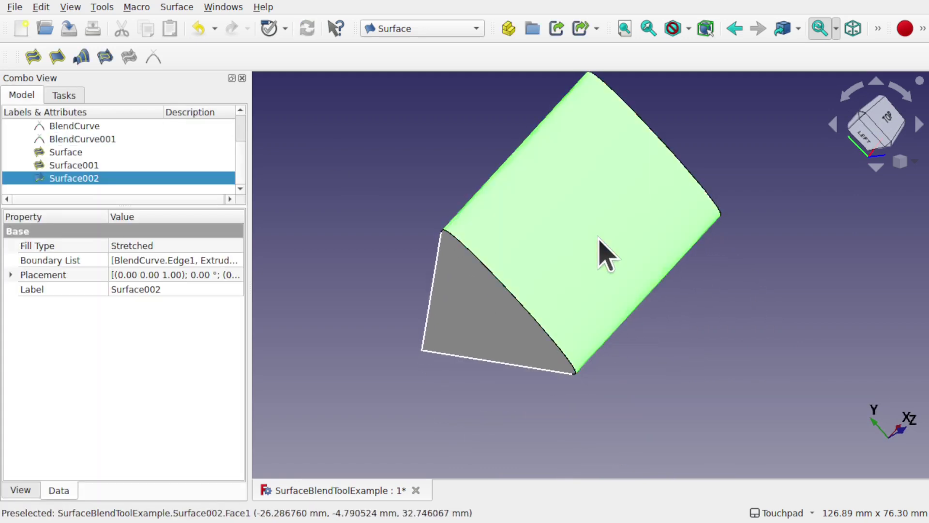
key(Delete)
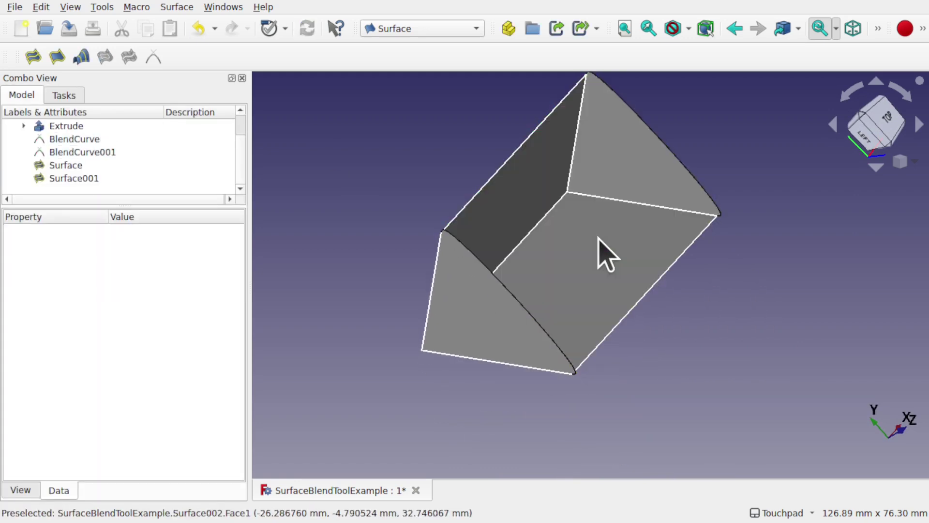
Step: Hide the V-shaped extrusion and both end filling surfaces, leaving only the two blend curves displayed
click(599, 276)
key(space)
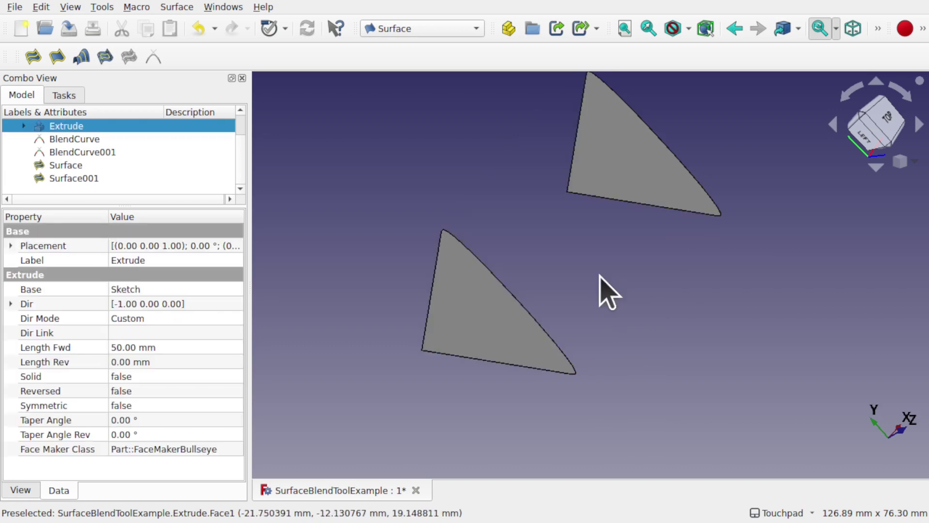
click(469, 310)
key(space)
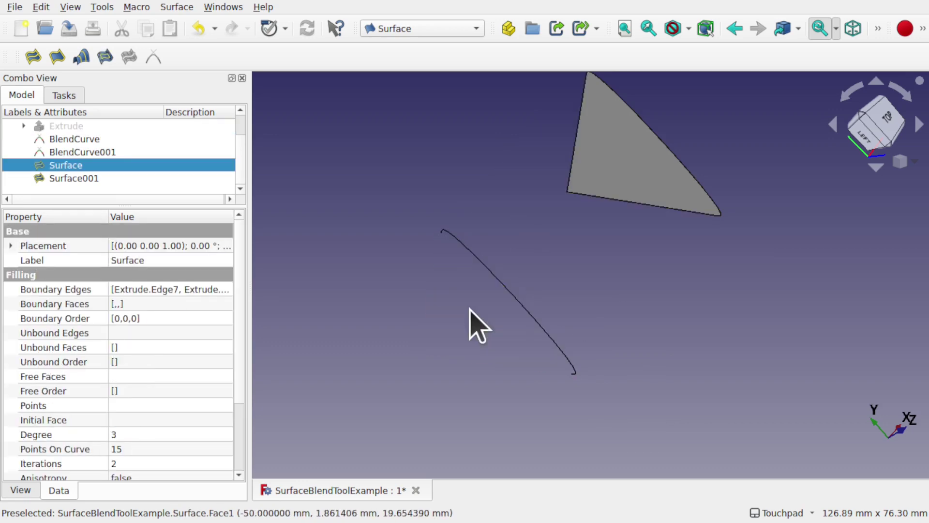
click(601, 171)
key(space)
Step: Create a Sections surface between the near-end and far-end blend curves
shift+middle_drag(616, 249, 585, 315)
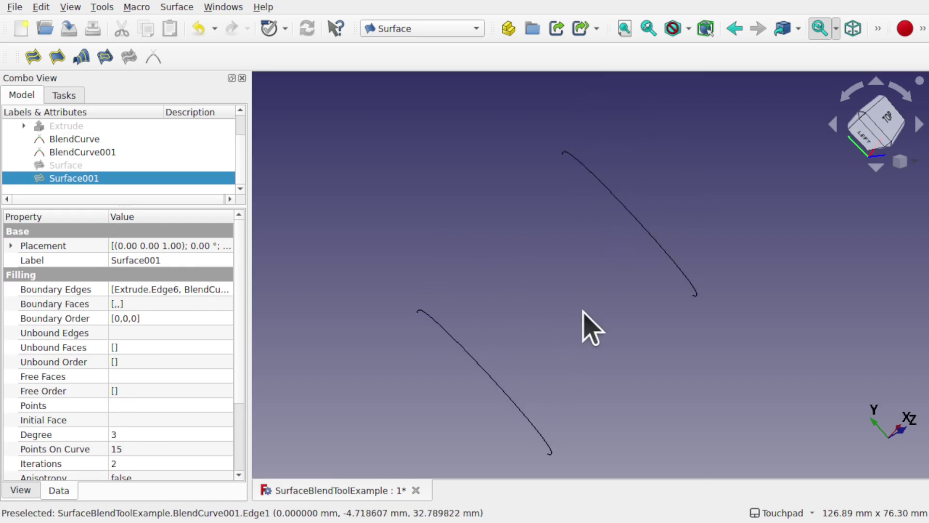
click(82, 58)
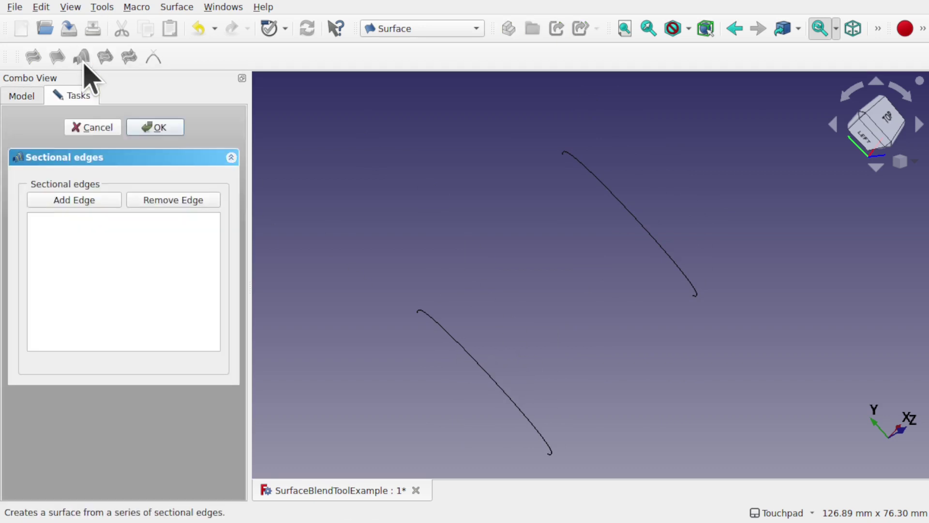
click(464, 351)
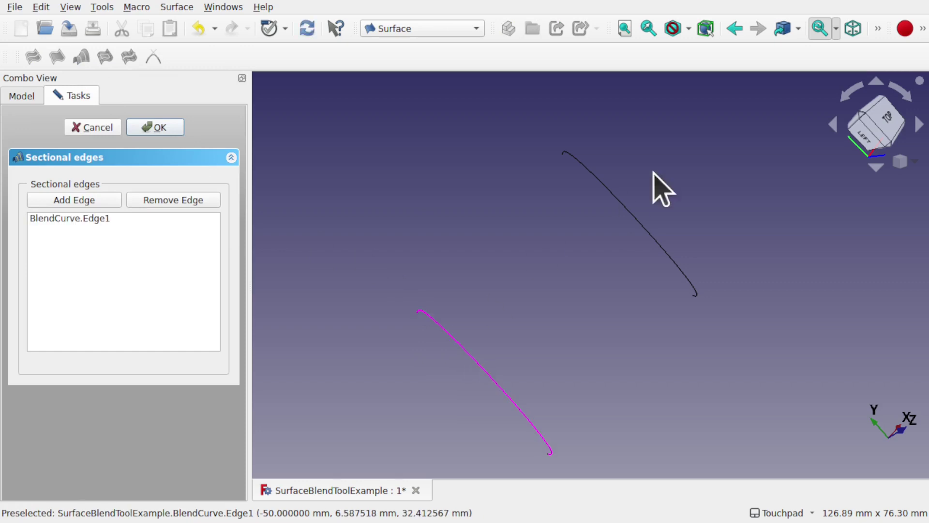
click(653, 235)
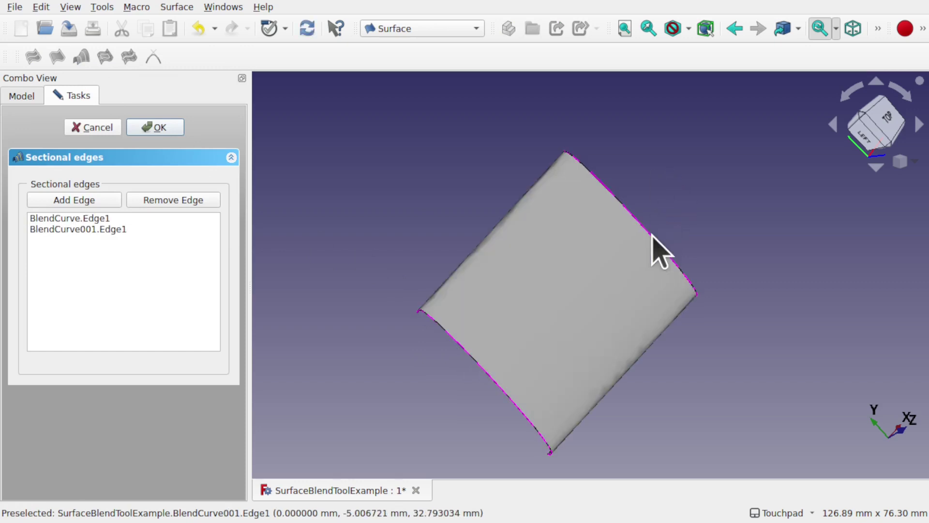
click(170, 129)
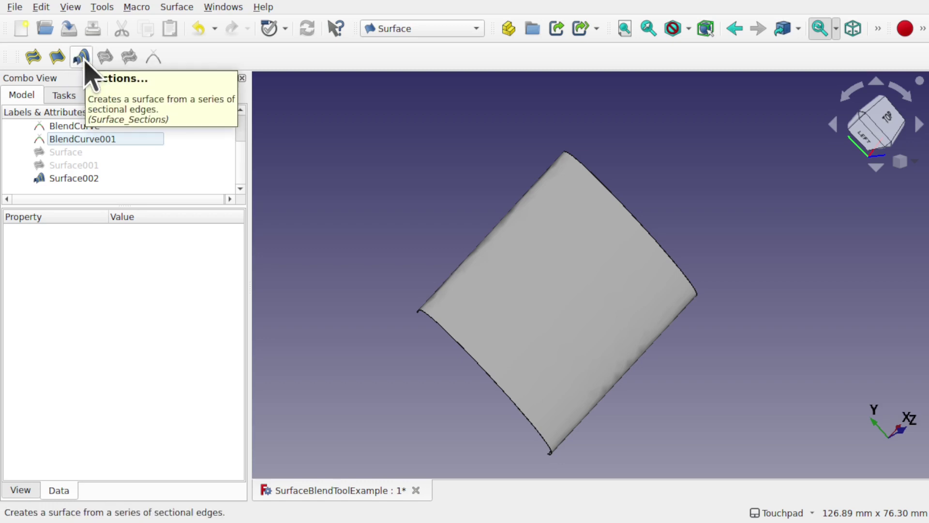
Step: Delete the Sections surface and the far-end blend curve, accepting that the dependent end filling surface might break
click(555, 247)
key(Delete)
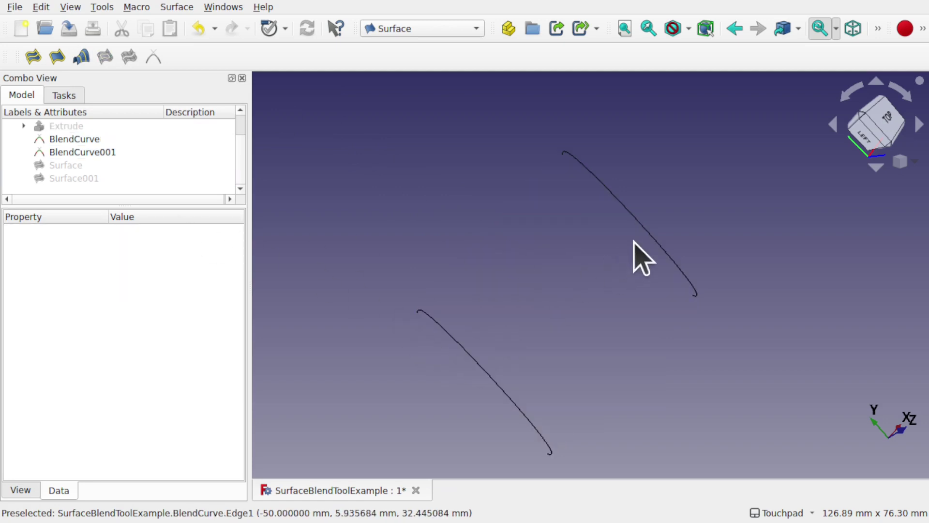
click(659, 243)
key(Delete)
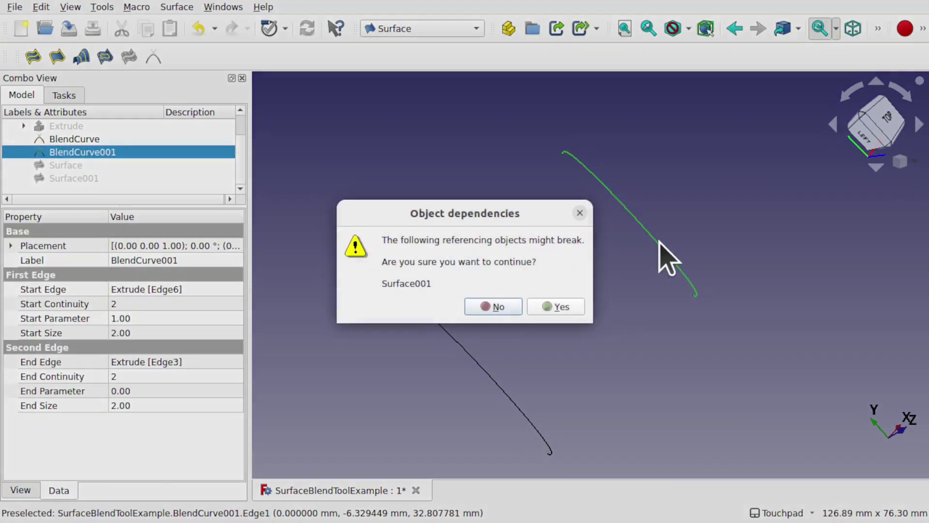
click(556, 306)
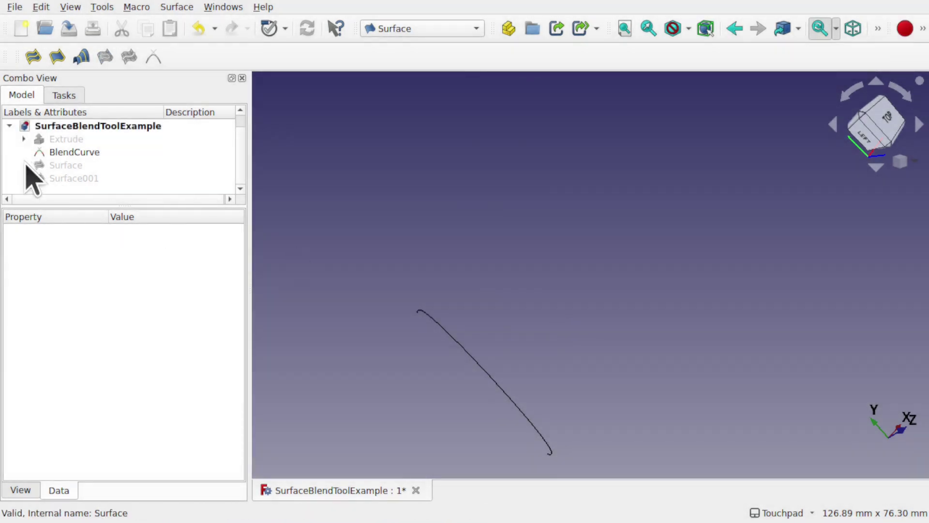
Step: Show the hidden V-shaped extrusion again
click(70, 140)
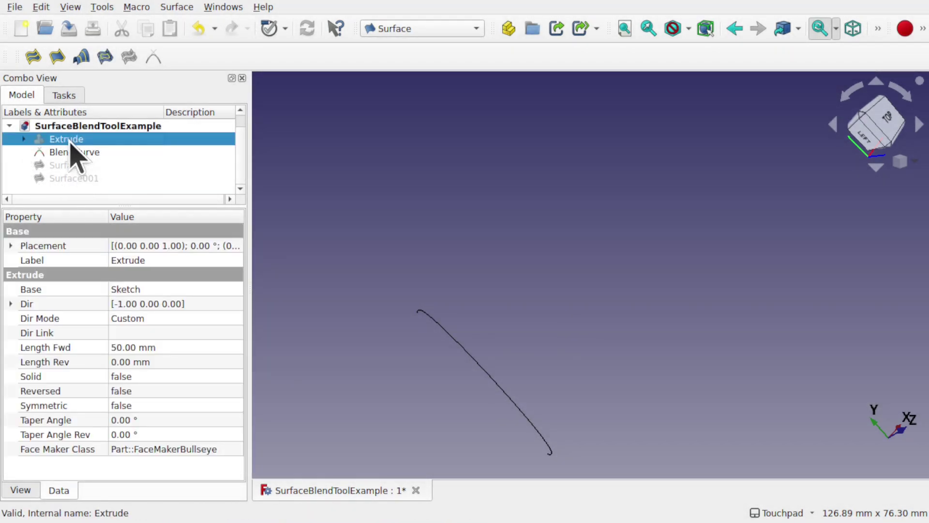
key(space)
click(408, 201)
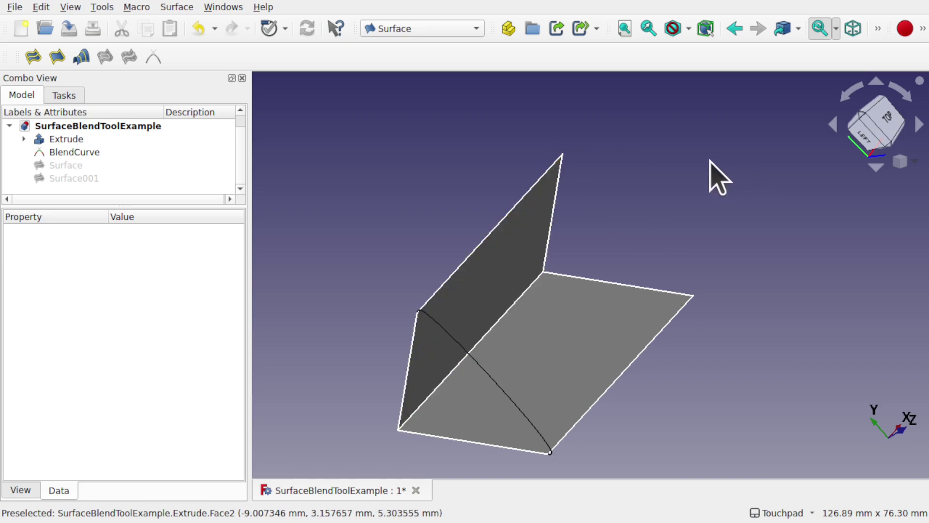
Step: Create a blend curve at the V's far end, picking the flatter wall's end edge first and the steeper wall's end edge second
click(624, 283)
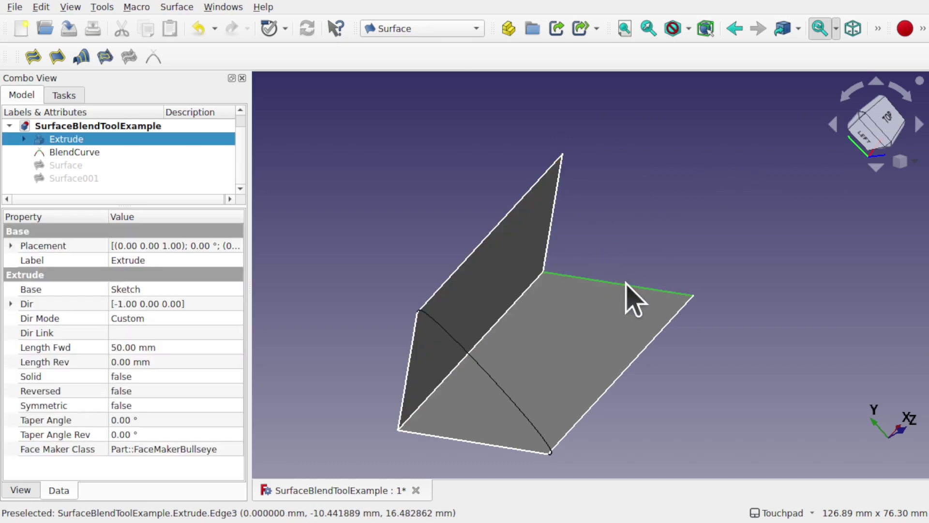
ctrl+click(551, 228)
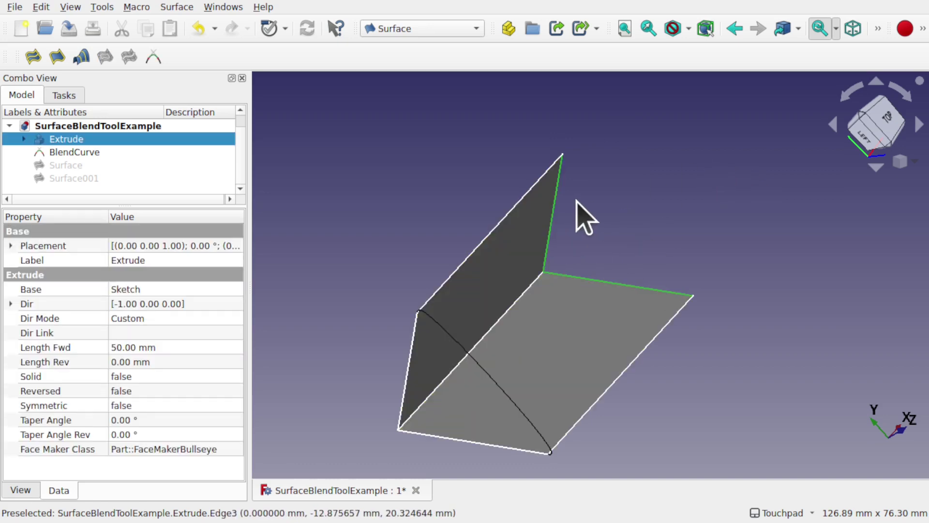
click(154, 56)
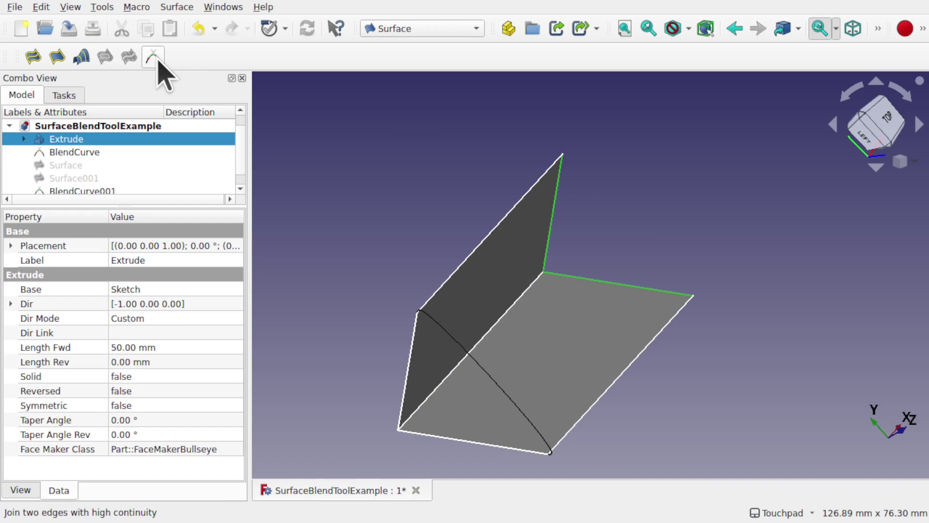
click(425, 189)
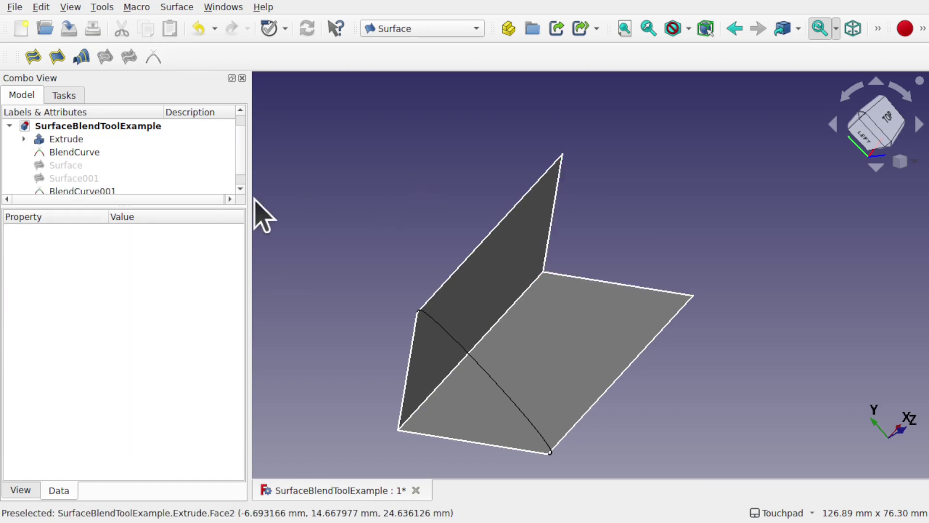
Step: Try a start parameter of 1 on the new far-end blend curve and reset it to 0
click(146, 190)
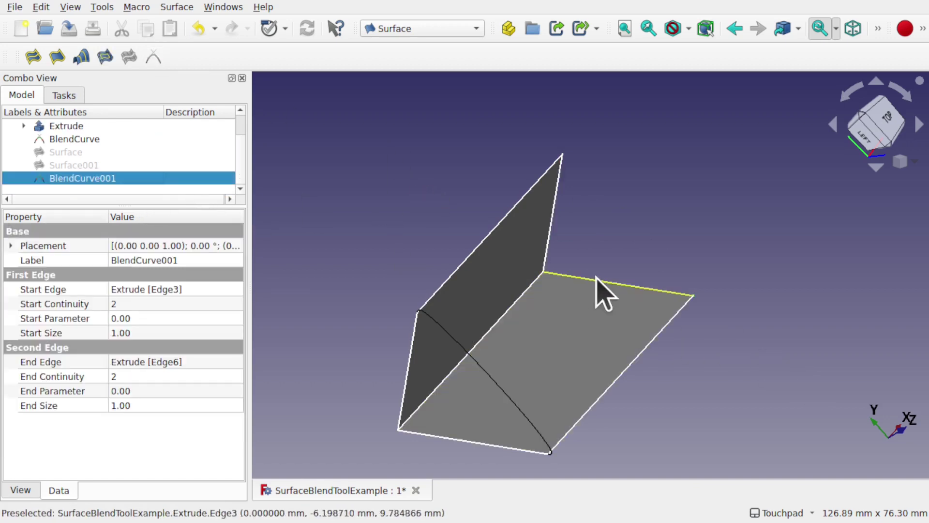
alt+drag(618, 296, 629, 323)
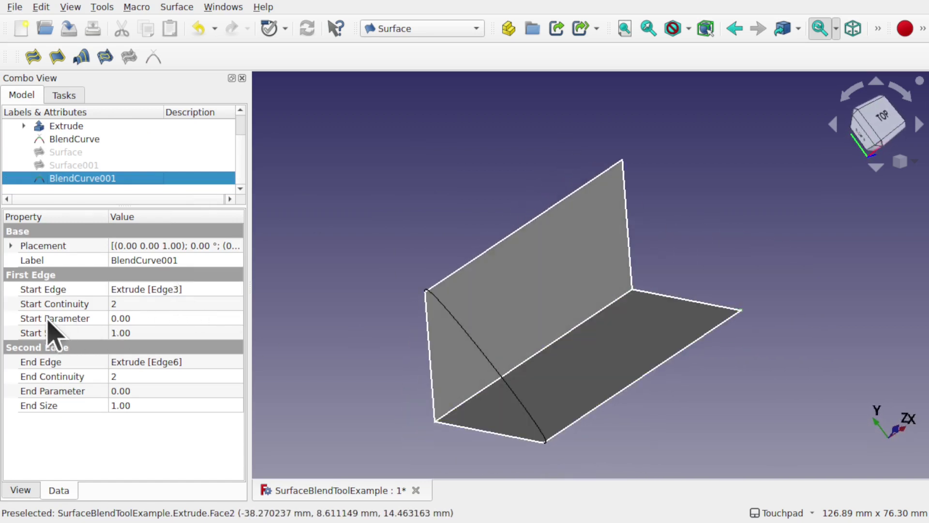
click(147, 316)
text(1)
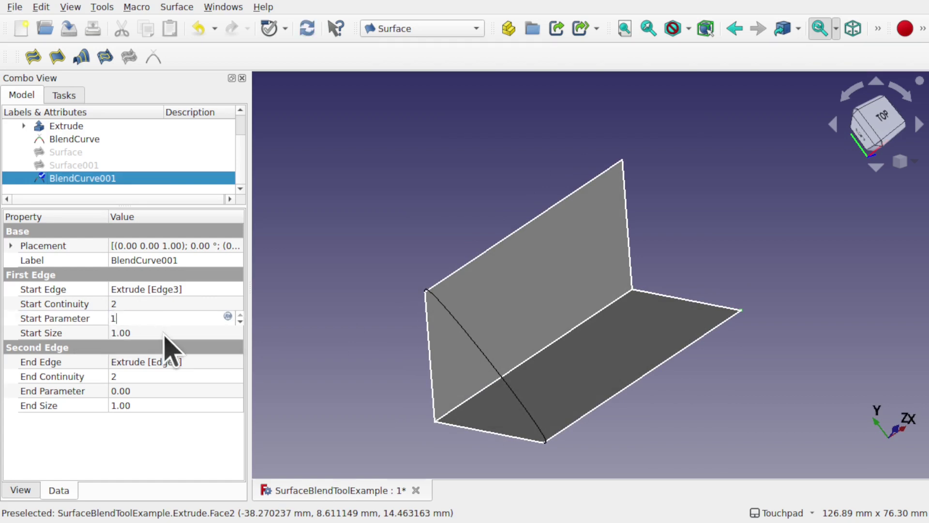
click(160, 330)
click(152, 318)
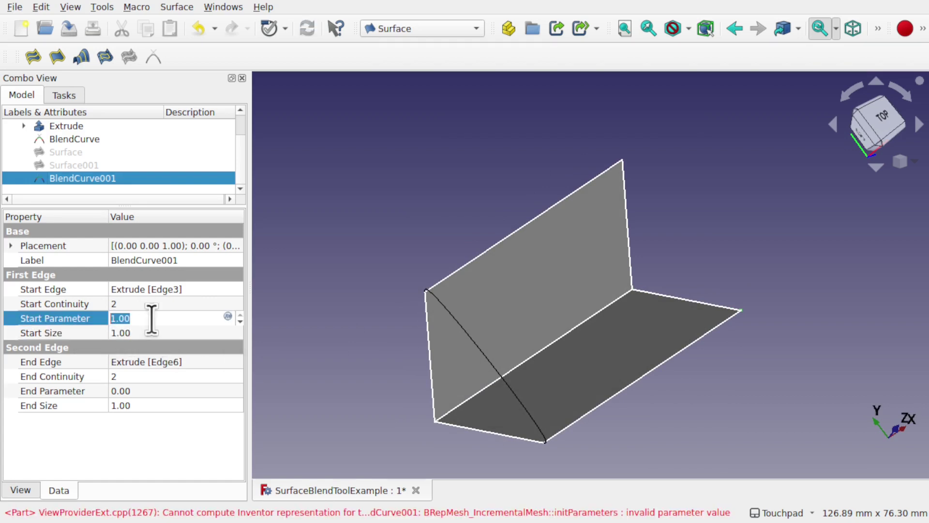
text(0)
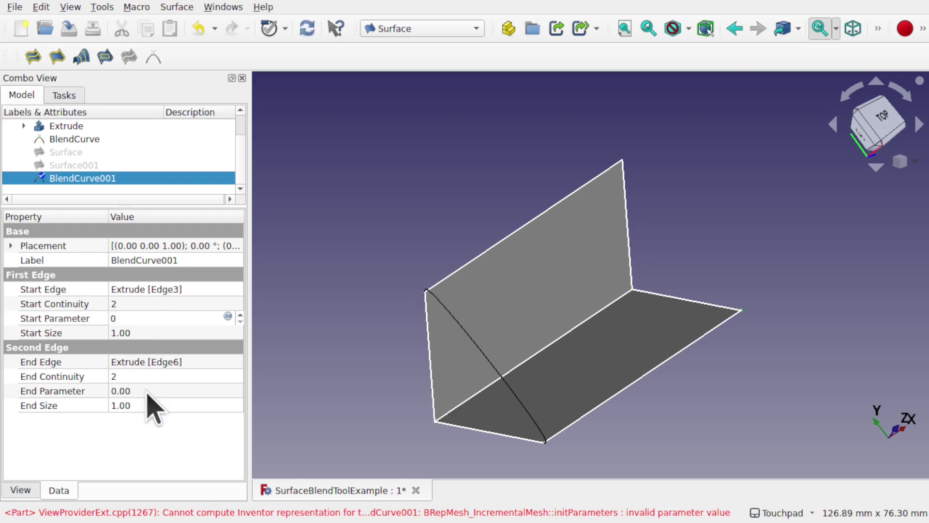
Step: Set the new far-end blend curve's end parameter to 1
click(151, 391)
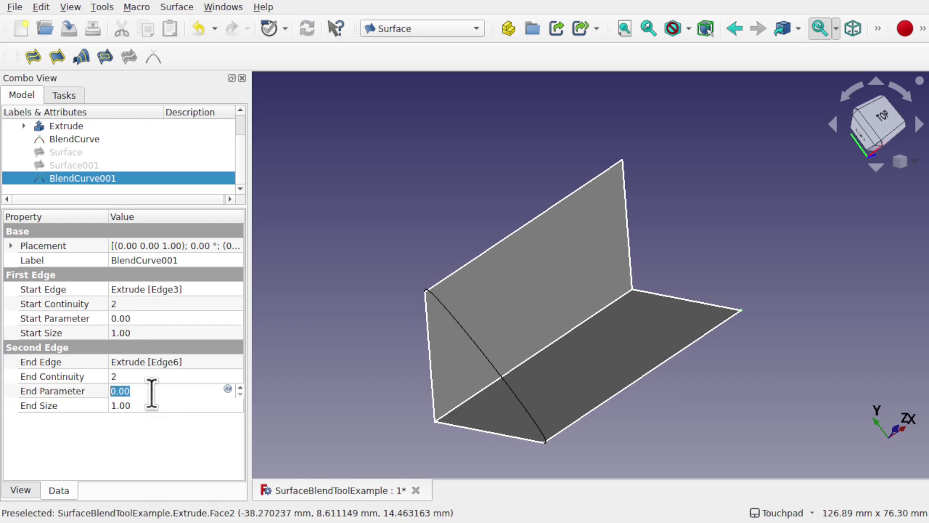
text(1)
click(167, 376)
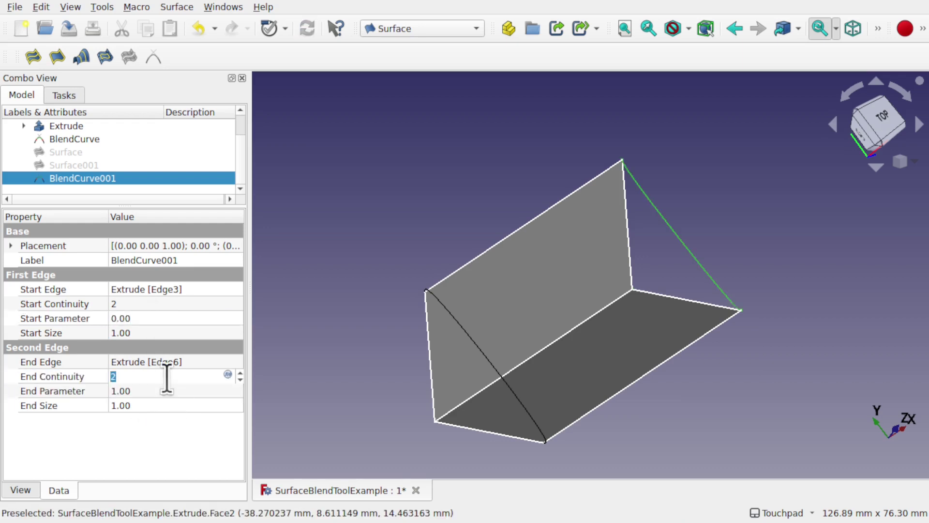
Step: Set both the end size and the start size of the far-end blend curve to -2
click(702, 266)
alt+drag(690, 266, 755, 252)
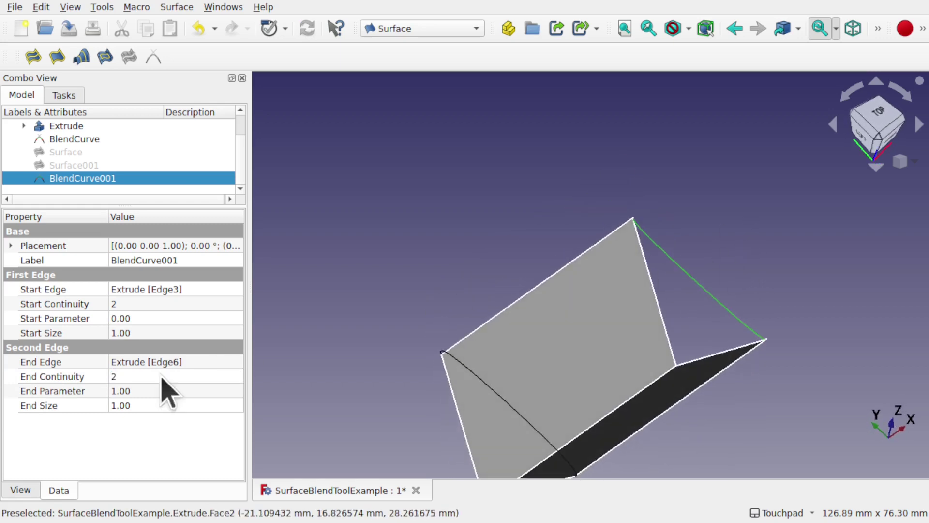
click(141, 406)
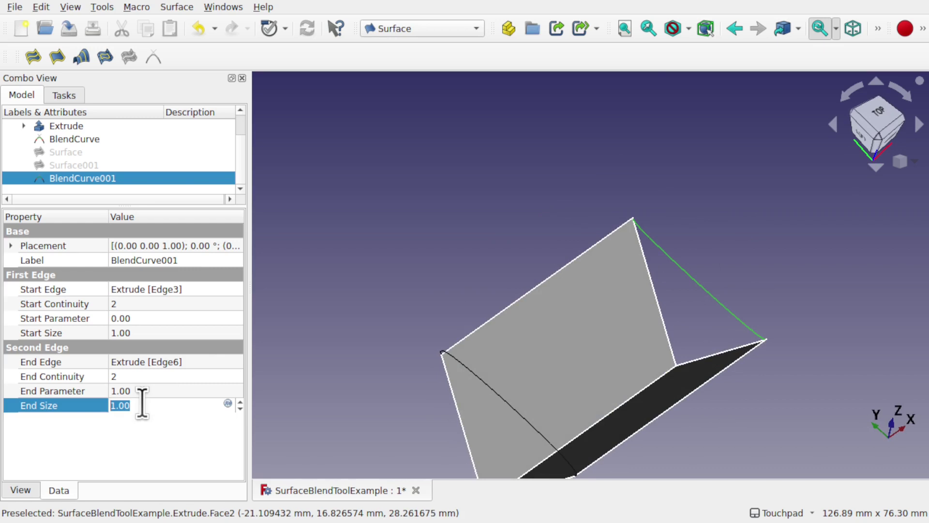
text(-2)
click(151, 333)
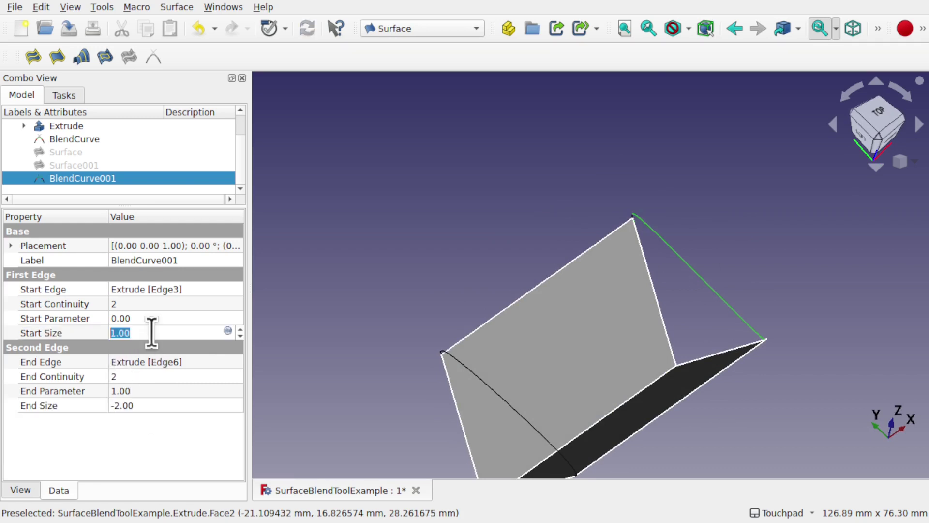
text(-2)
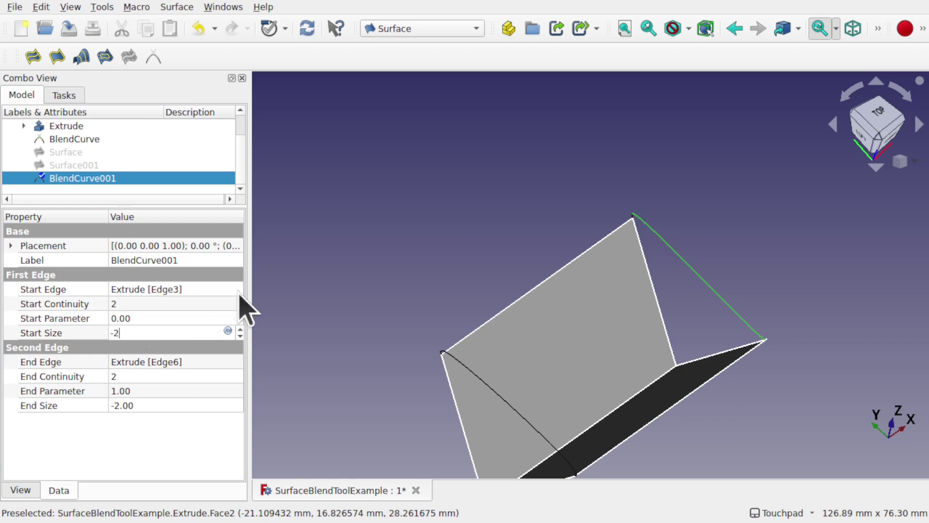
key(Return)
click(383, 264)
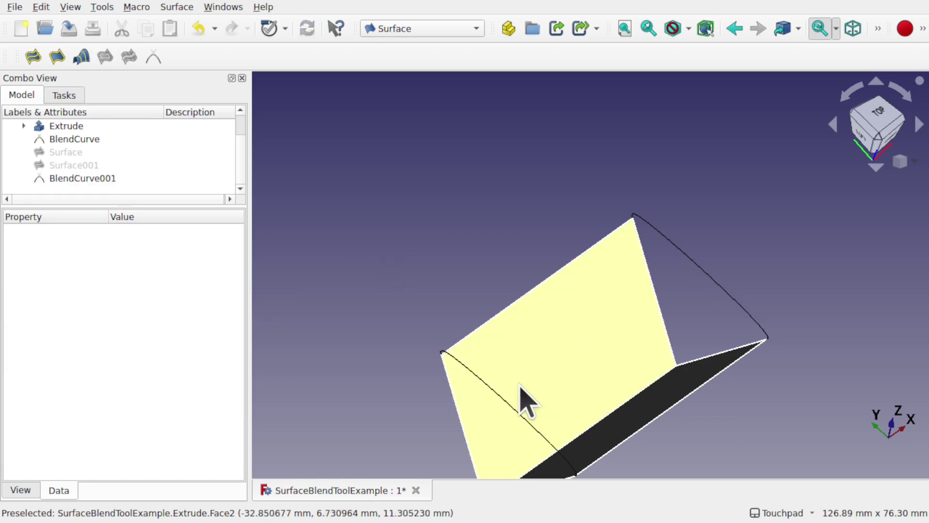
Step: Start a Sections surface and add the near-end and rebuilt far-end blend curves as its sectional edges
click(81, 57)
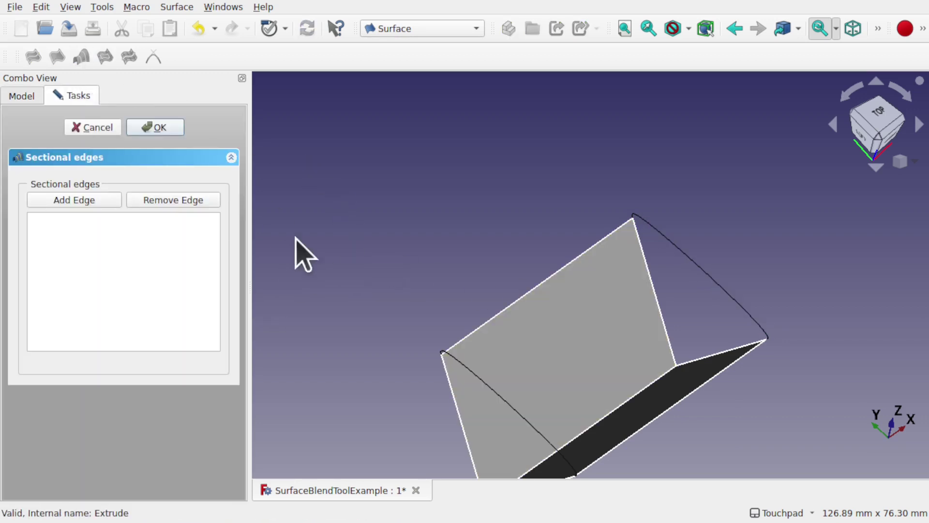
click(78, 200)
click(529, 427)
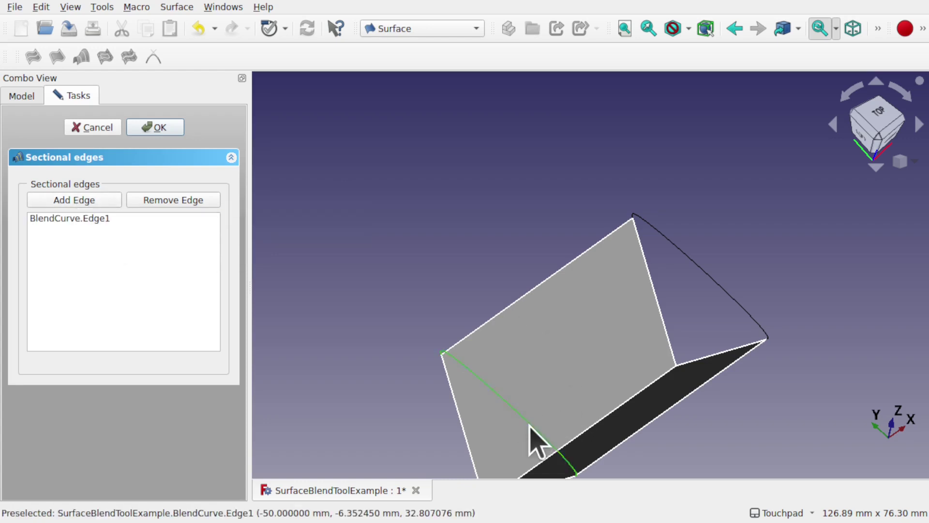
click(707, 269)
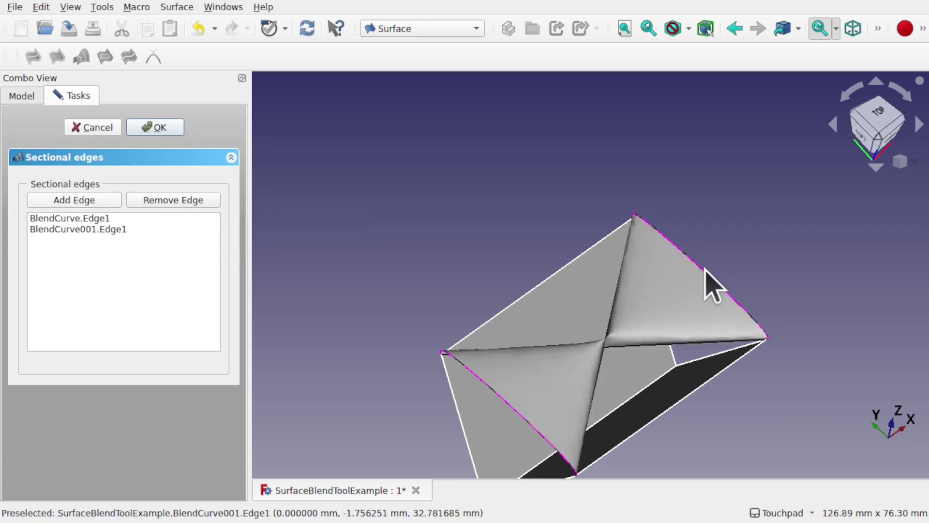